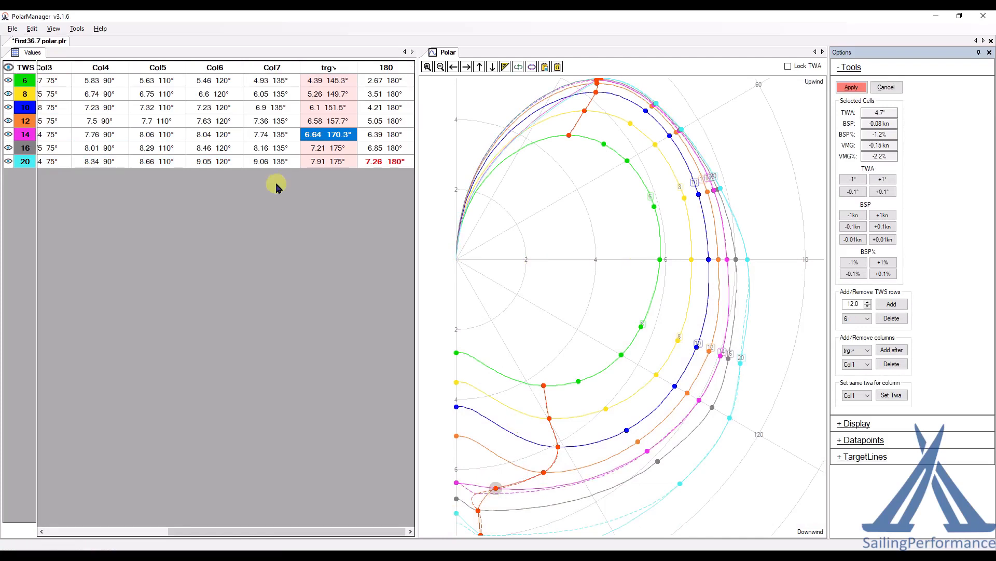
left_click(12, 29)
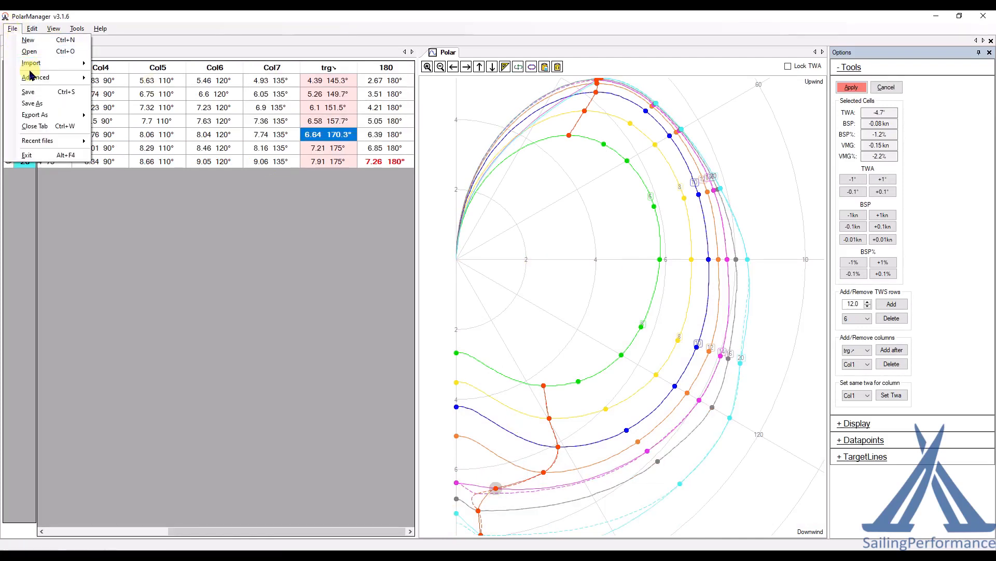
mouse_move(78, 62)
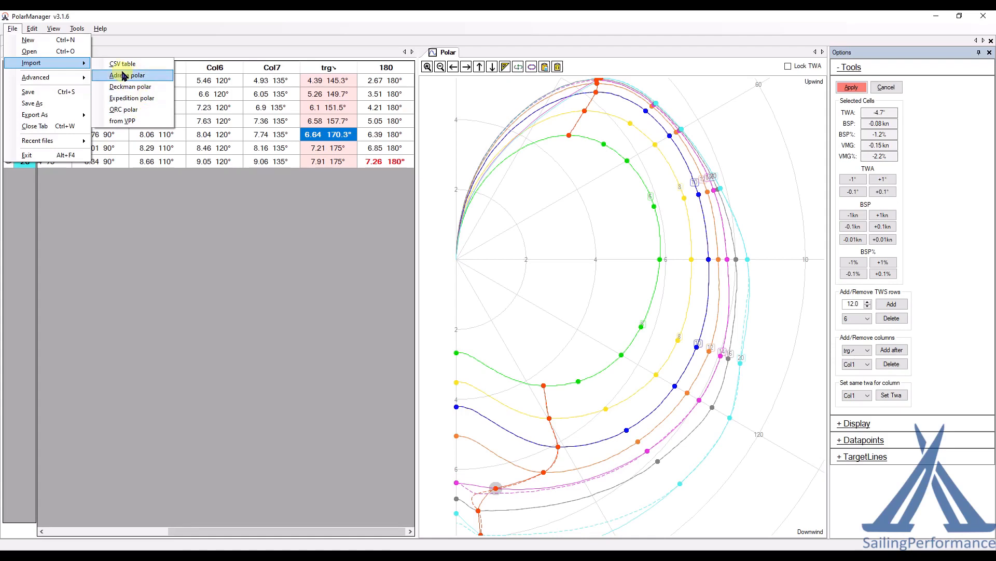
mouse_move(64, 117)
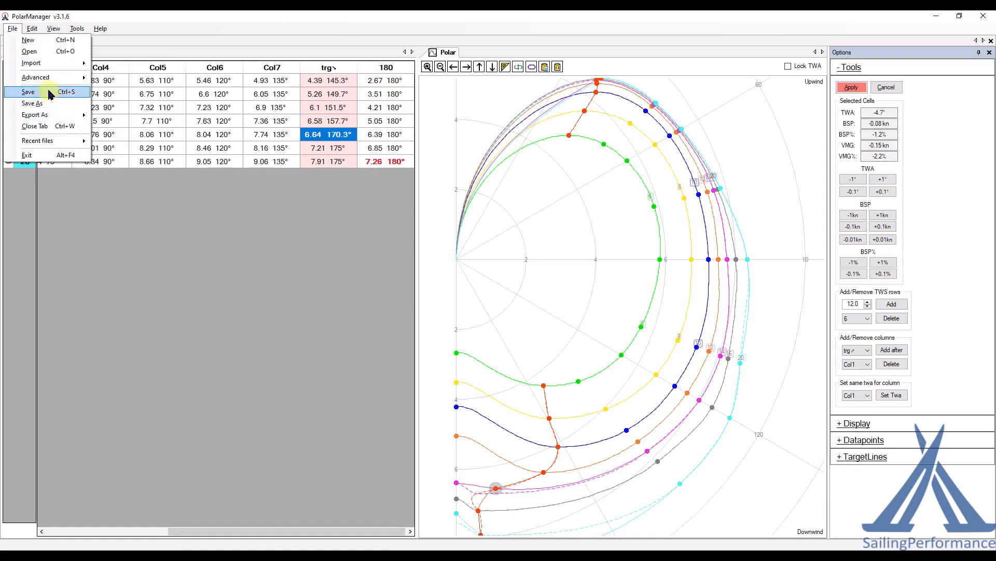
- Overlay the Deckman polar 42ftPolar.d from the Deckman Polars folder, using brown dashed lines of width 0.5 and TriangleUp points
mouse_move(77, 29)
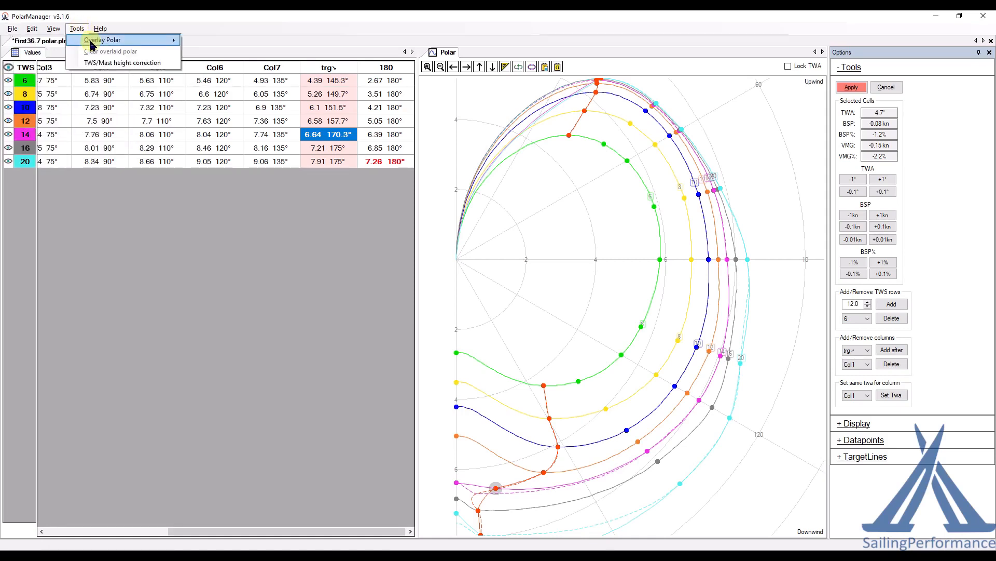
mouse_move(125, 40)
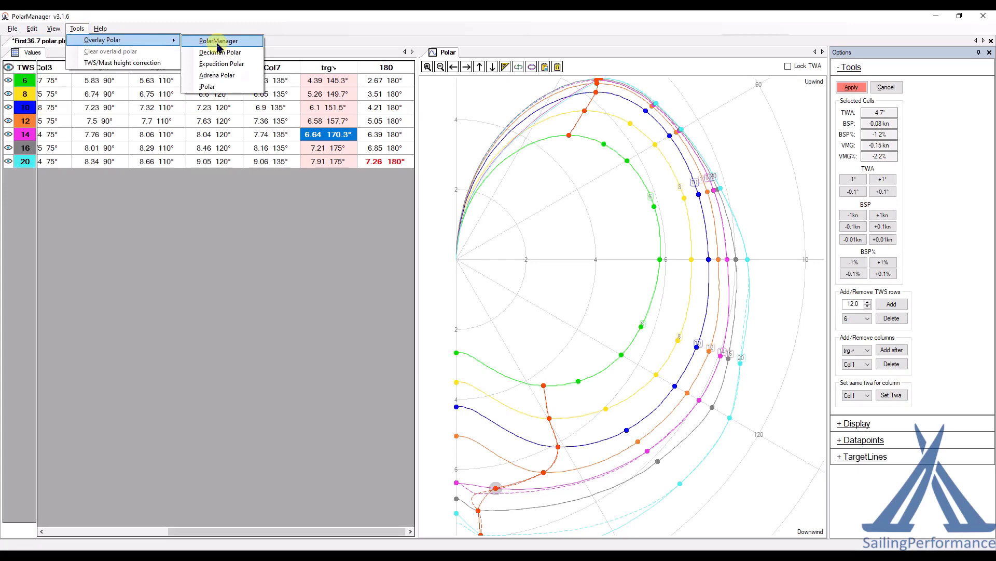
left_click(220, 52)
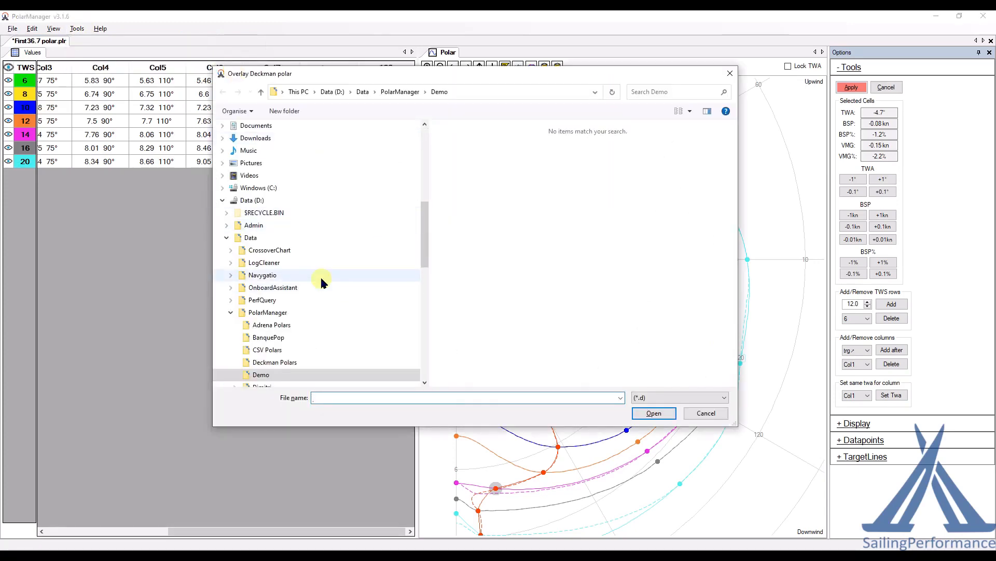
scroll(296, 301, "down", 1)
left_click(277, 337)
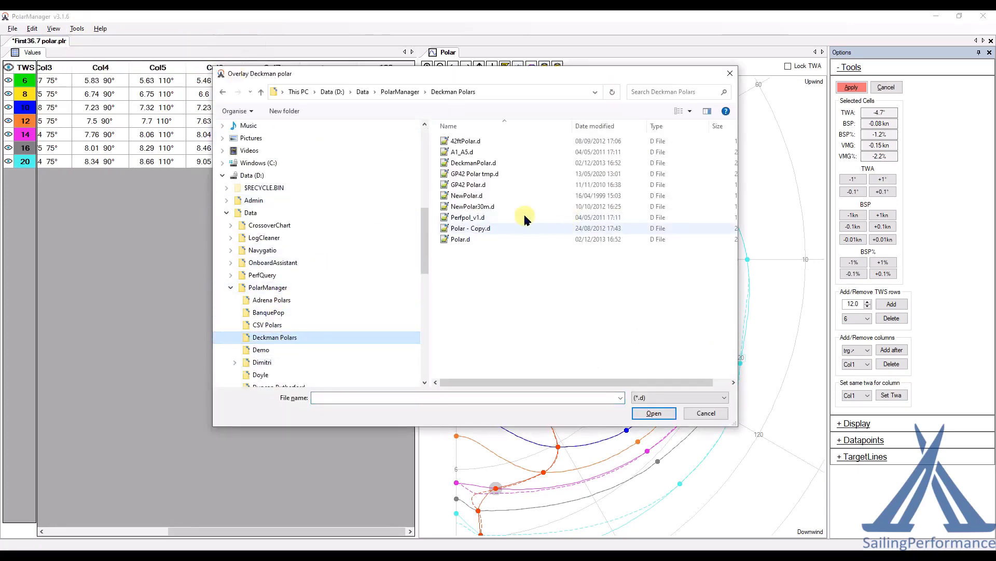
double_click(473, 141)
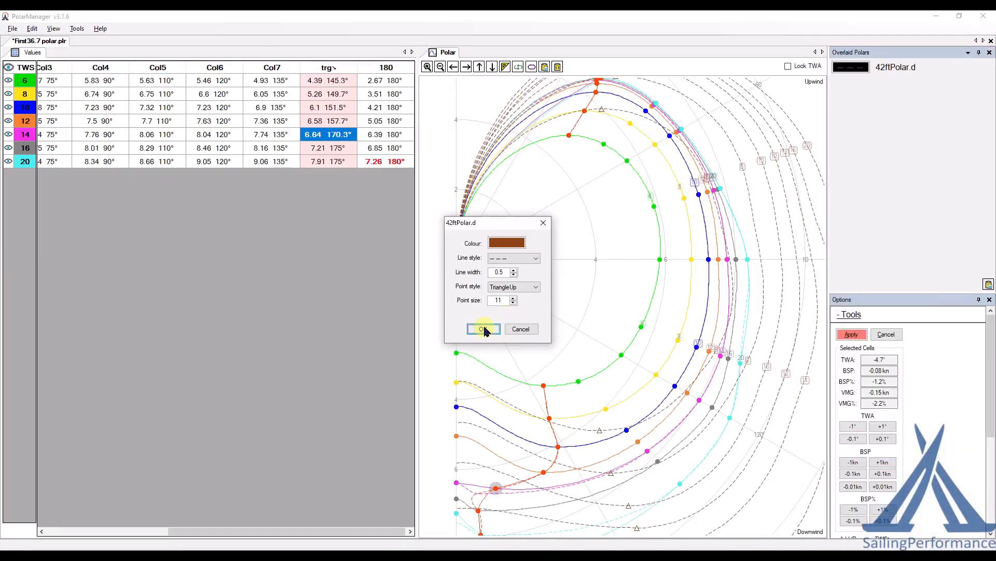
left_click(485, 330)
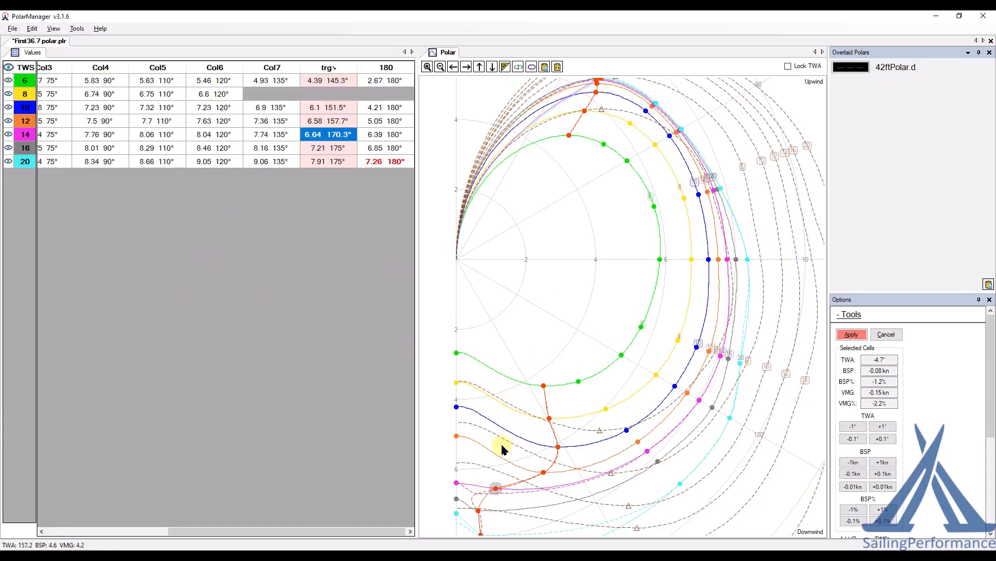
- Check the values of the Col6 cell for TWS 14, and close PolarManager without saving the changes
double_click(213, 135)
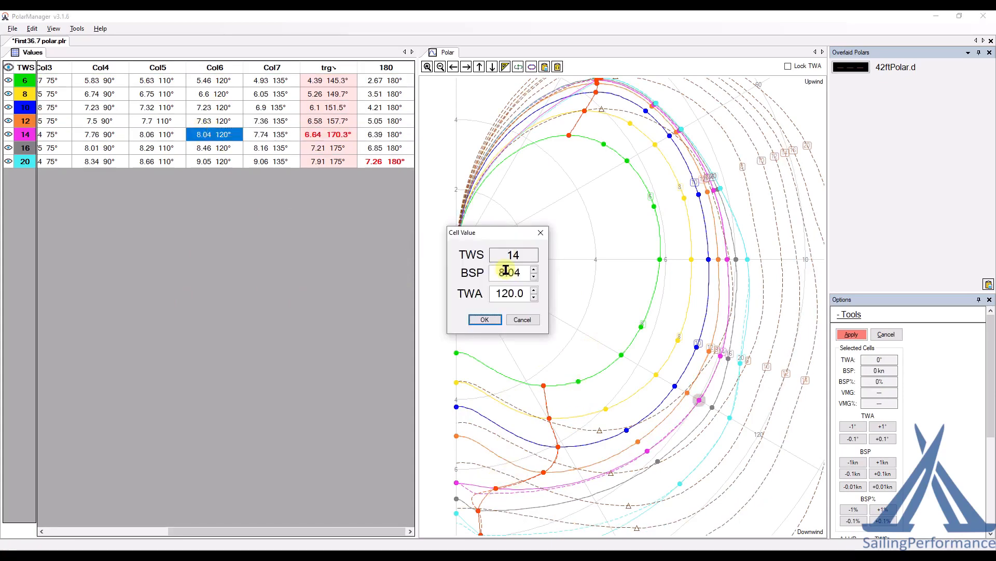
left_click(523, 318)
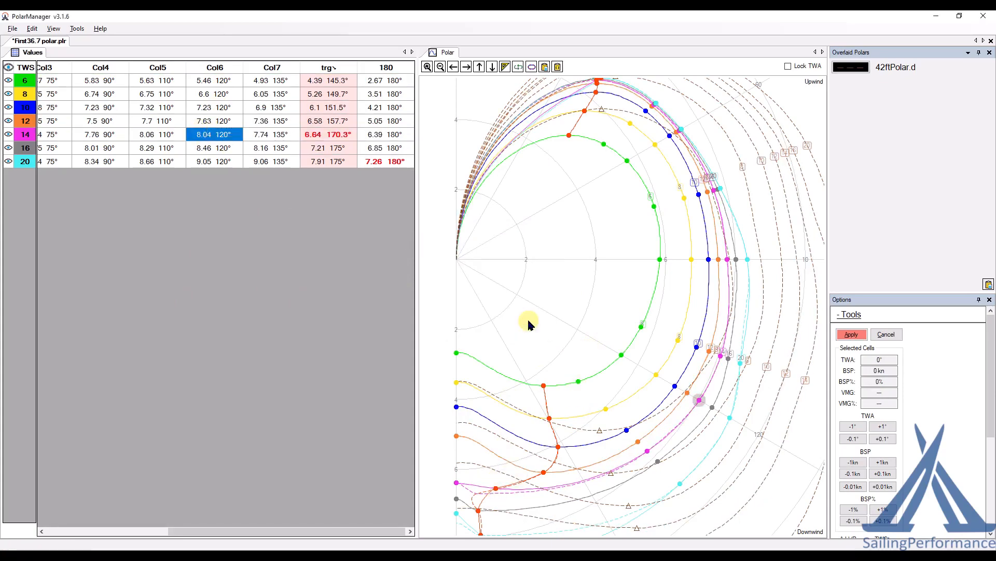
left_click(985, 19)
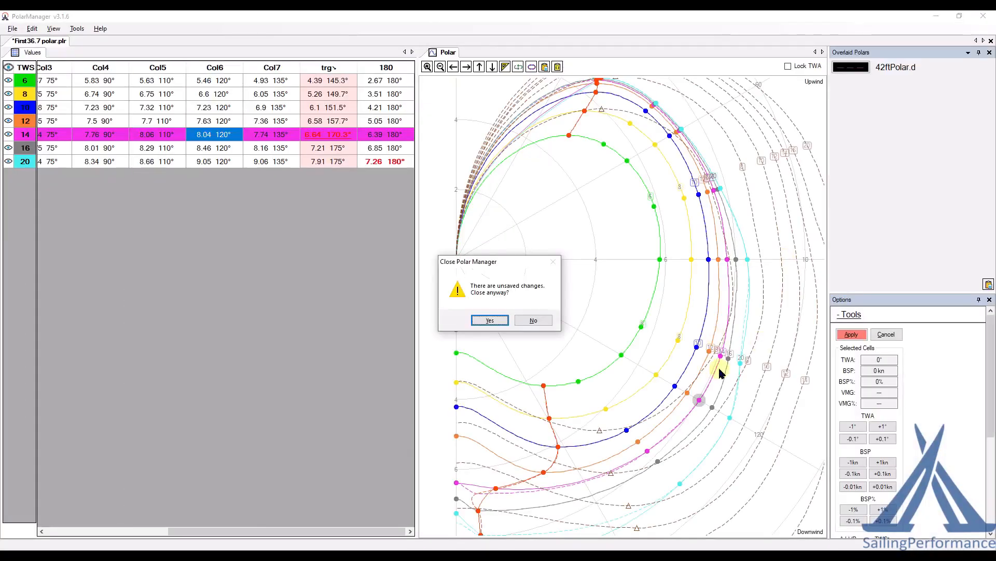
left_click(490, 320)
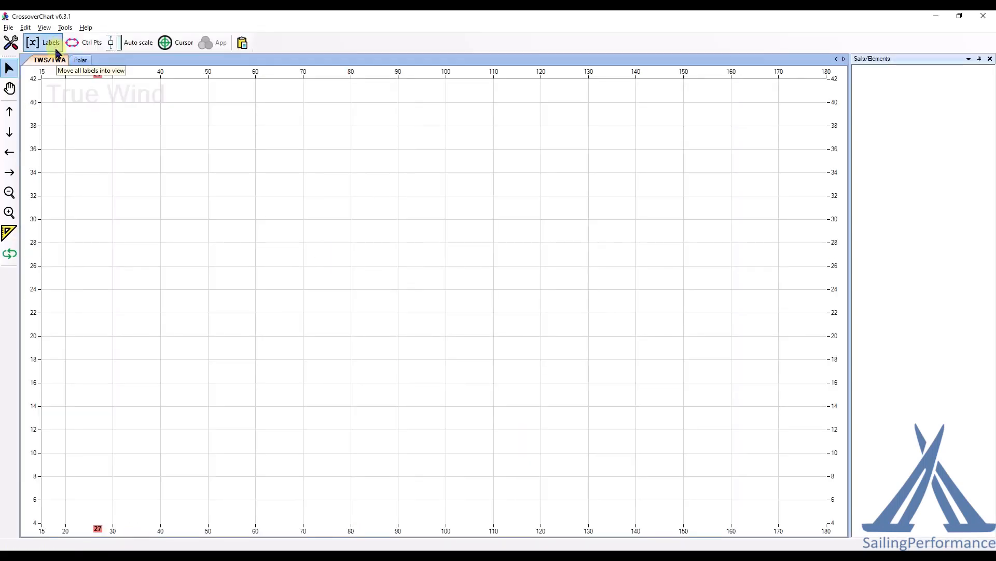
- In CrossoverChart, open the file CrossoverChart.xml from the DemoData folder
left_click(8, 27)
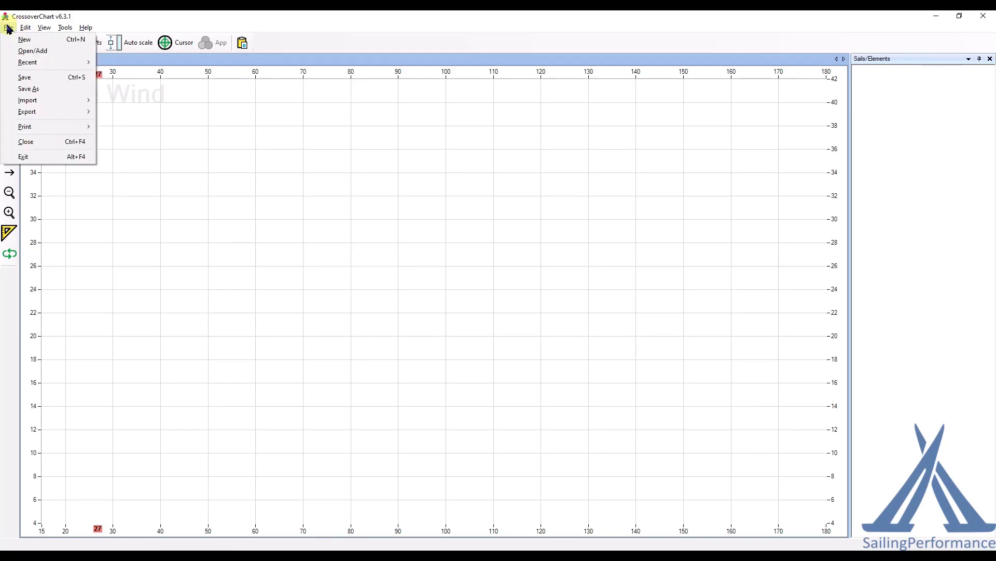
left_click(25, 52)
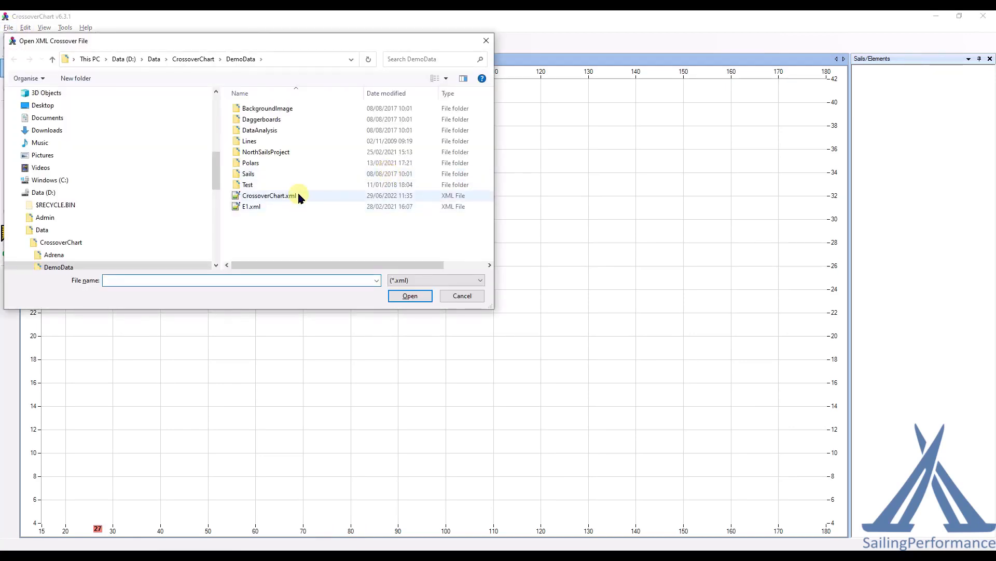
double_click(298, 198)
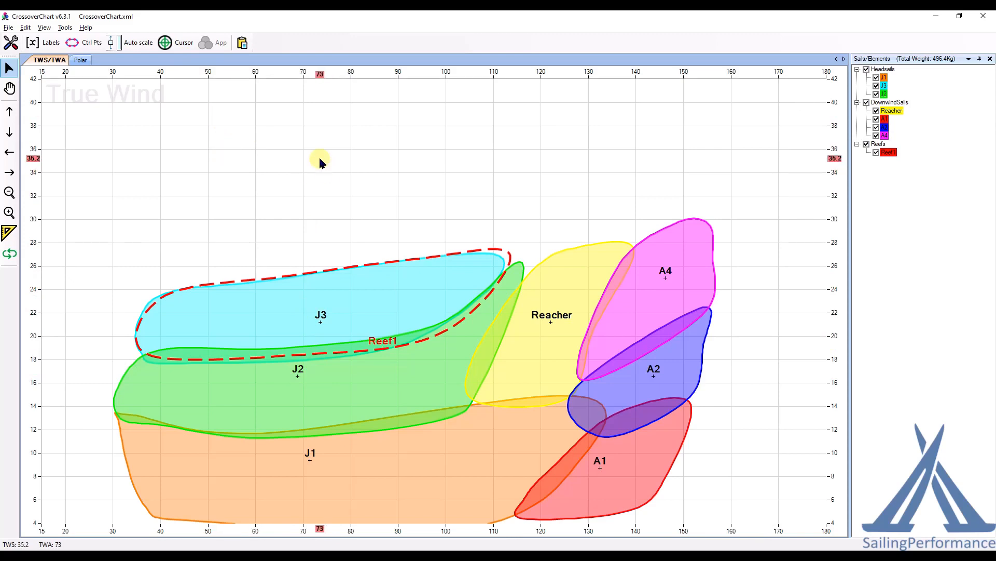
- Draw a new sail graphically with five points just above J3, spanning about TWA 37 to 113 and TWS 22 to 33.5
right_click(422, 167)
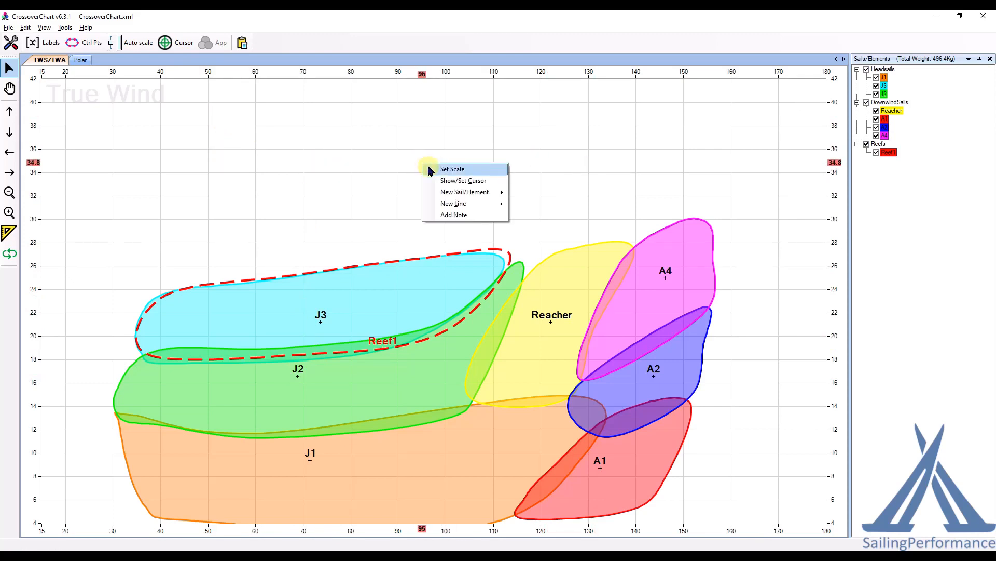
mouse_move(465, 192)
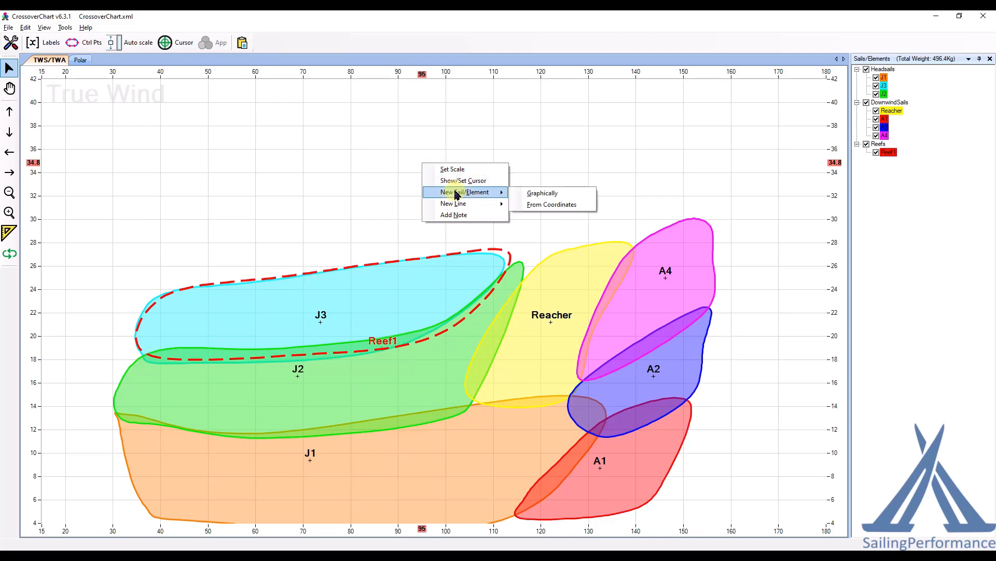
left_click(560, 197)
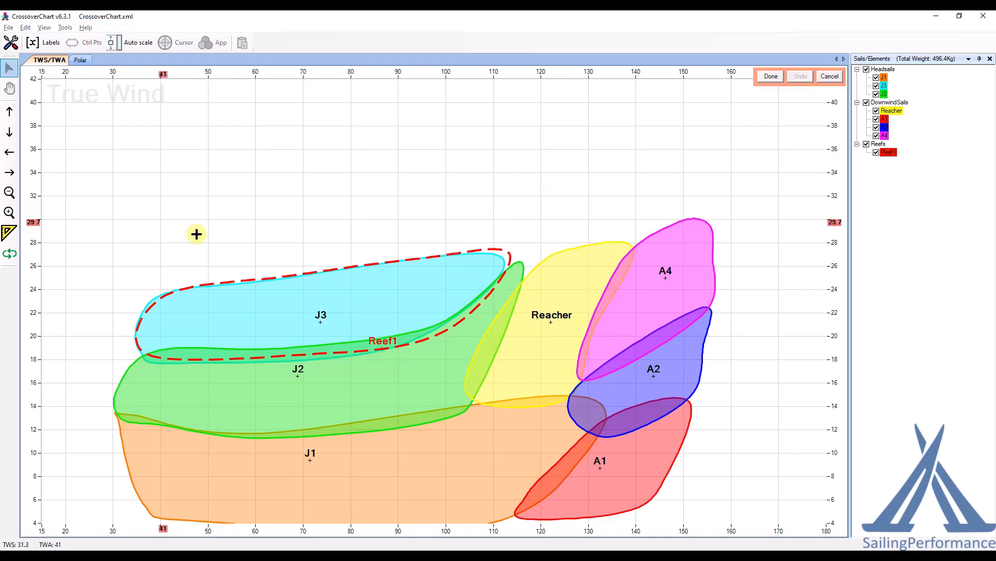
left_click(169, 235)
left_click(182, 301)
left_click(314, 297)
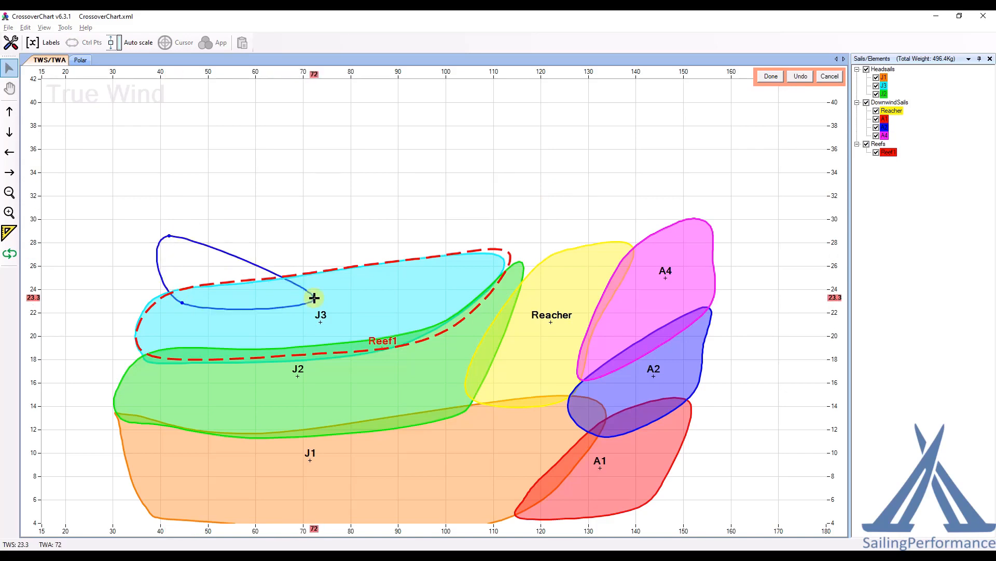
left_click(471, 271)
left_click(476, 179)
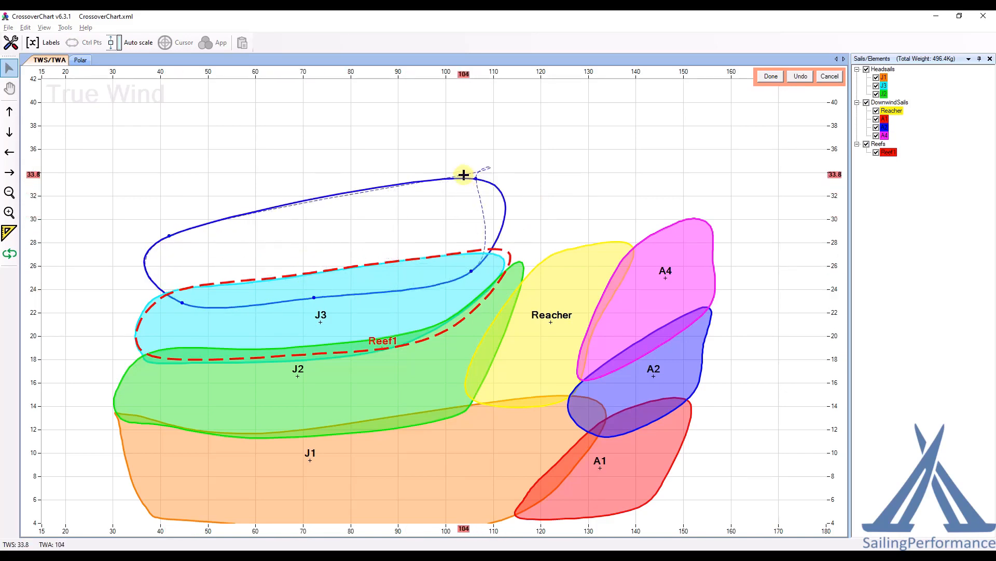
left_click(771, 76)
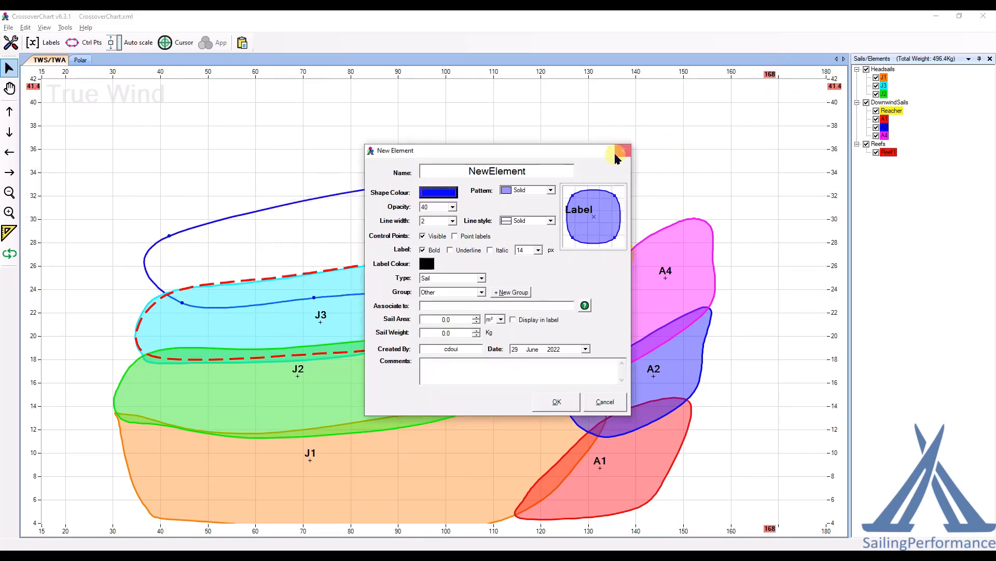
- Name the new sail element J4 and assign it to the Headsails group
left_click_drag(534, 170, 372, 166)
type("J4")
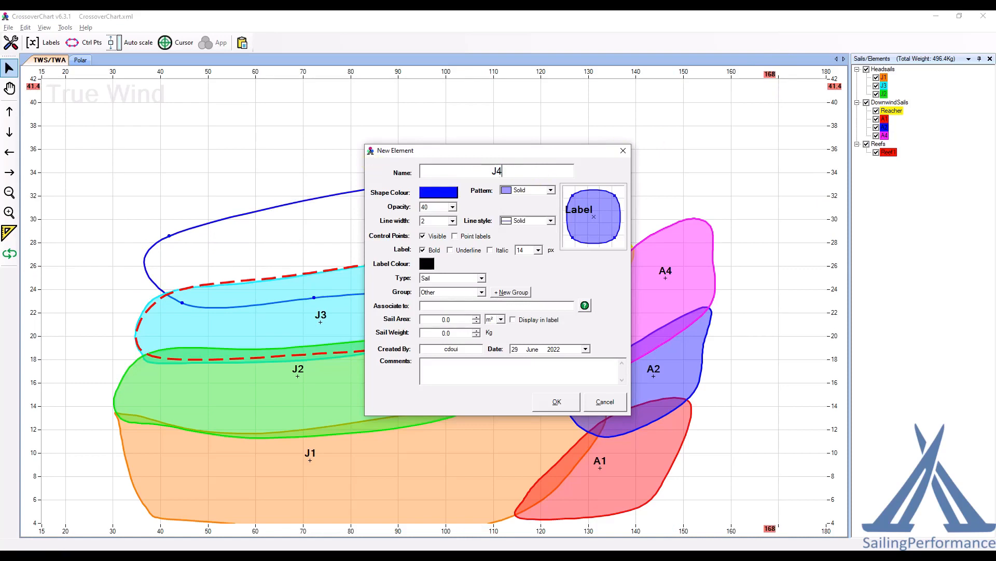
left_click(479, 293)
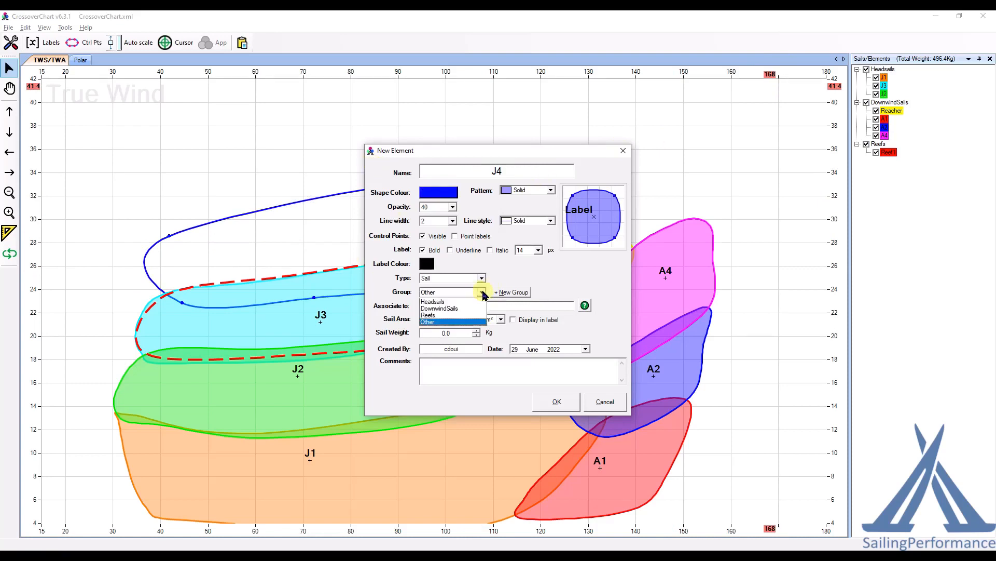
left_click(454, 302)
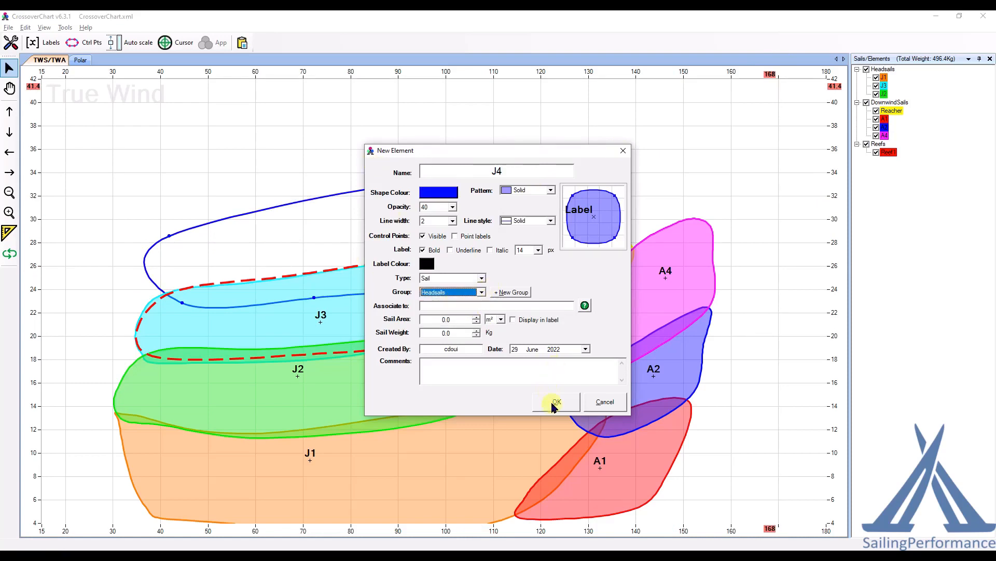
left_click(553, 402)
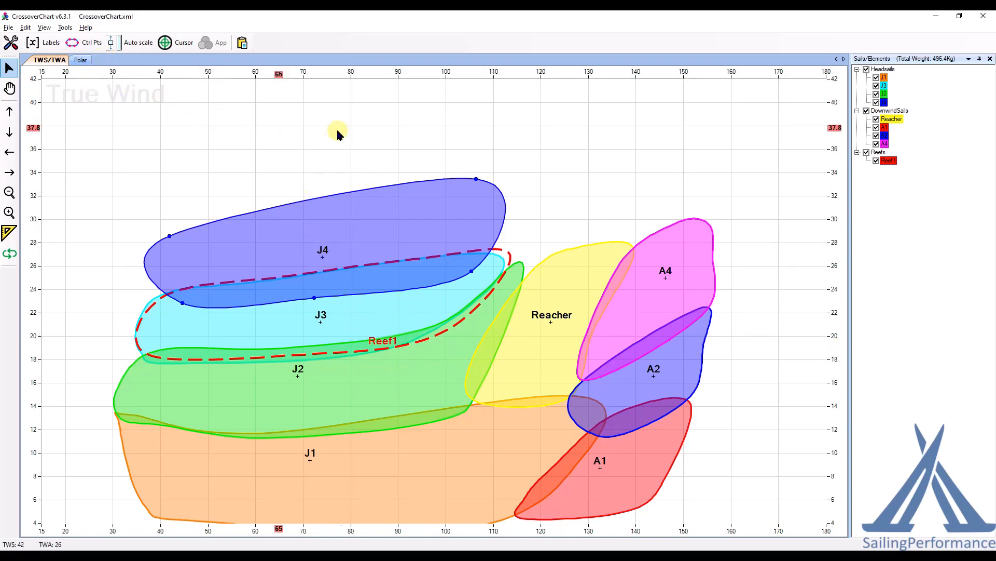
- Enable polar data for the crossover chart, using the polar file polar36.7.plr
left_click(66, 29)
mouse_move(83, 51)
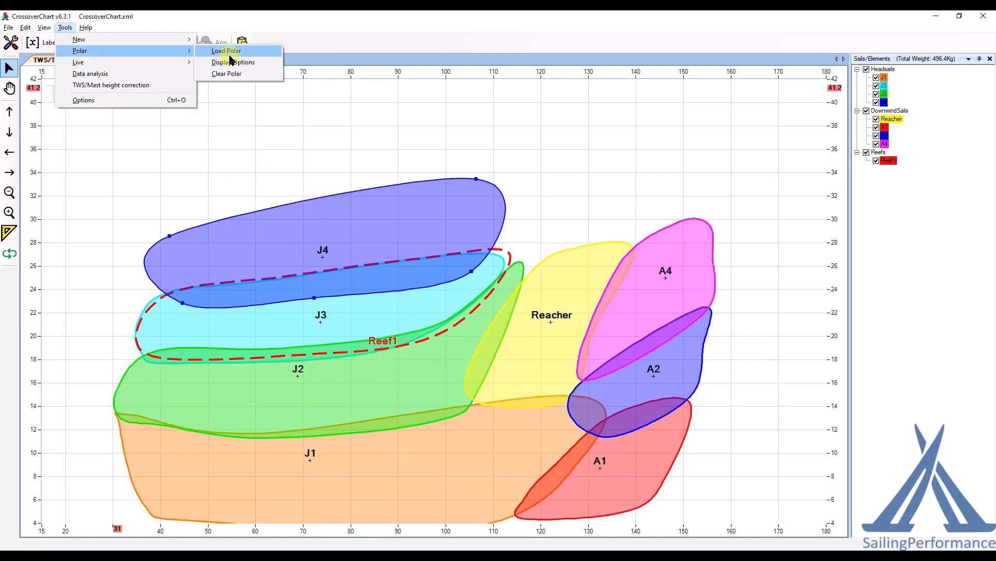
left_click(229, 62)
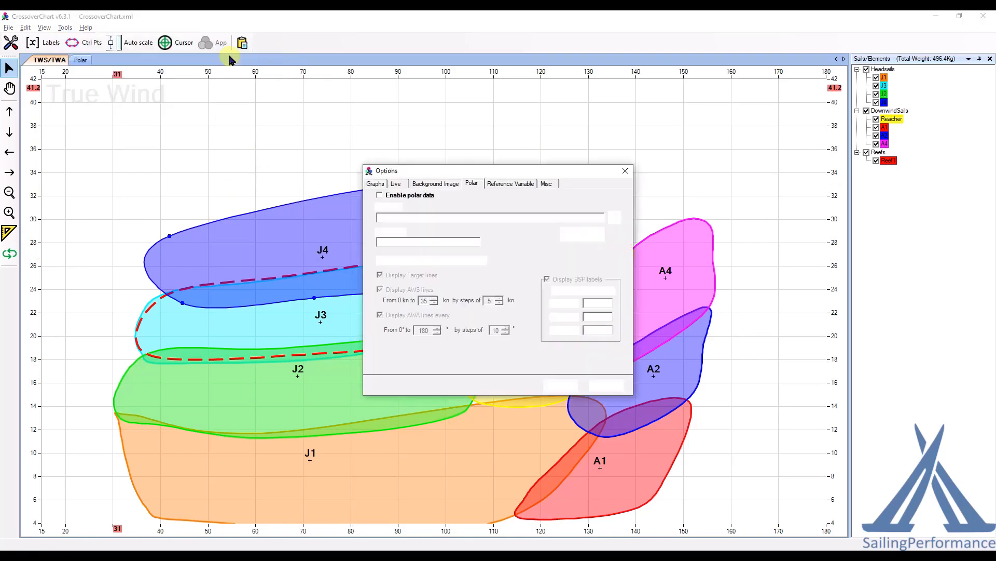
left_click(402, 195)
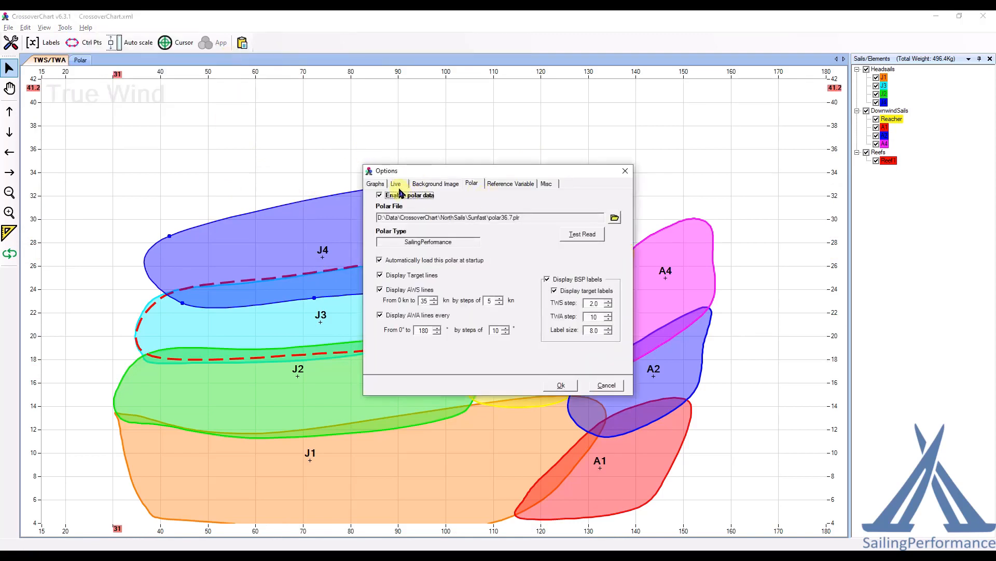
left_click(560, 385)
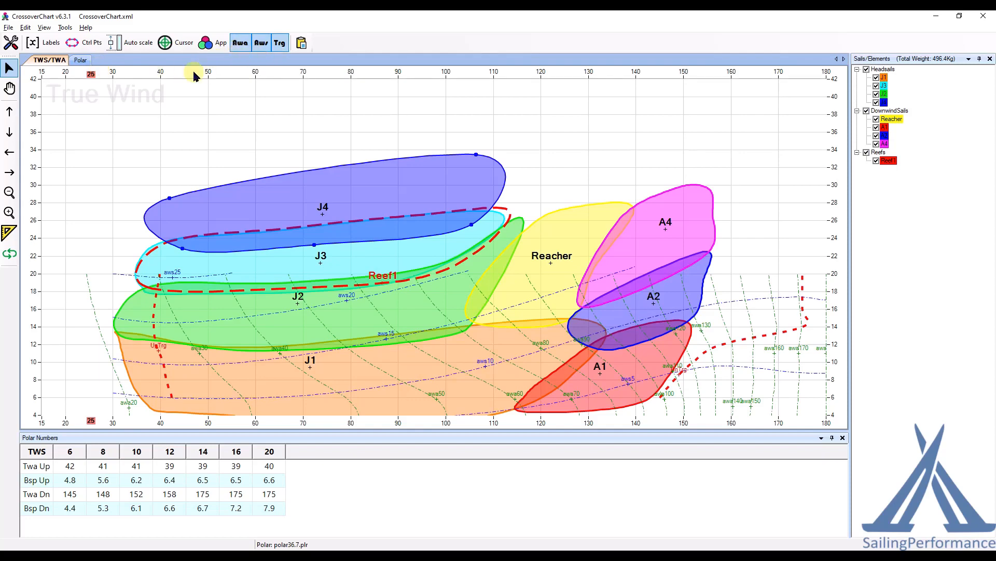
- Compare the crossover chart in the polar view and in the TWS/TWA view
left_click(83, 61)
left_click(49, 60)
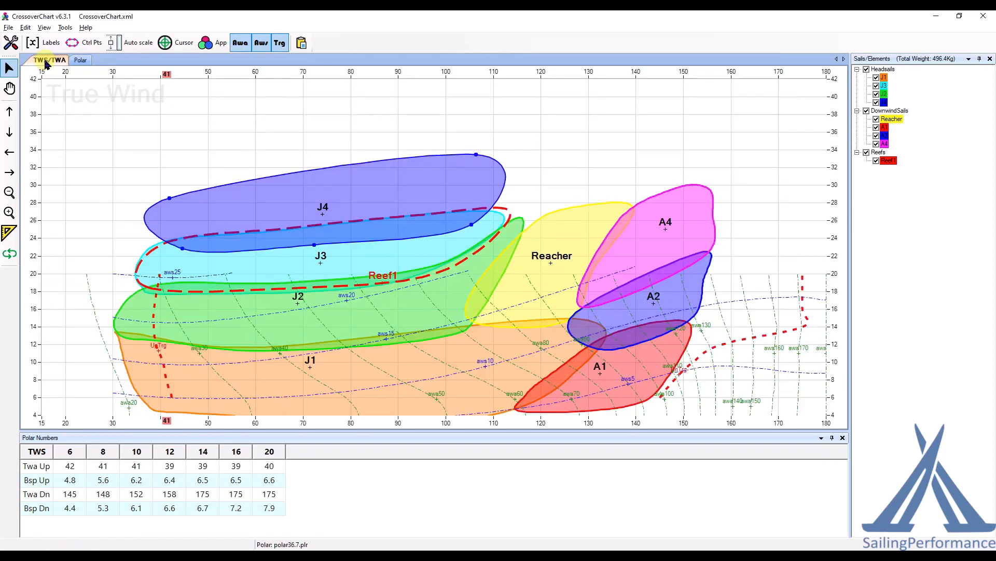
left_click(81, 60)
left_click(49, 61)
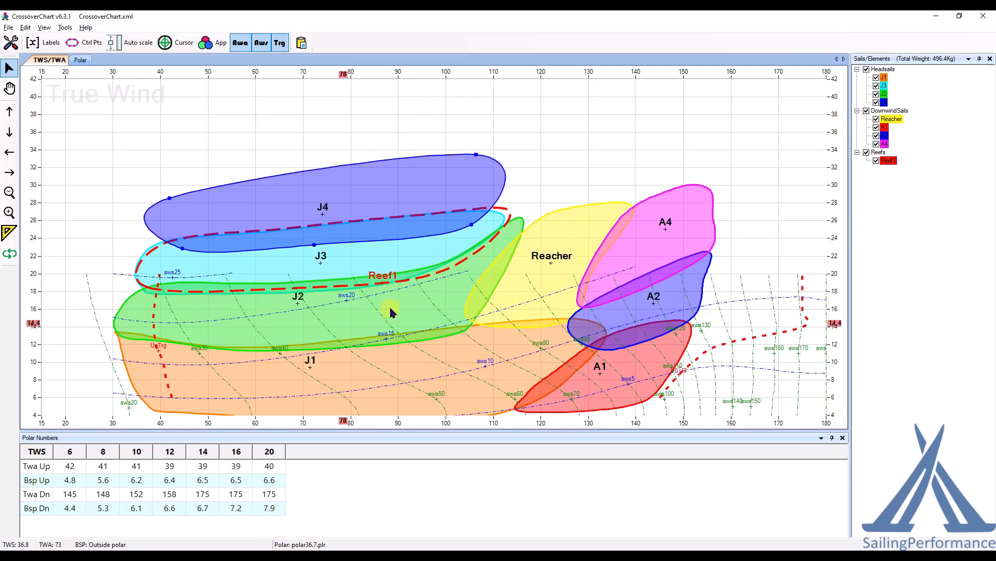
- Close CrossoverChart without saving the changes to the current crossover
left_click(982, 18)
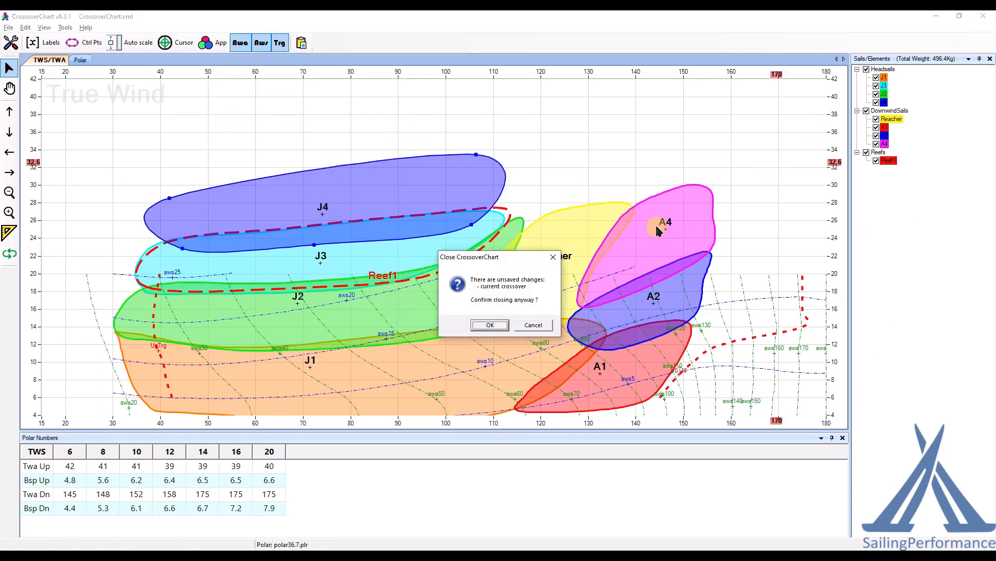
left_click(491, 324)
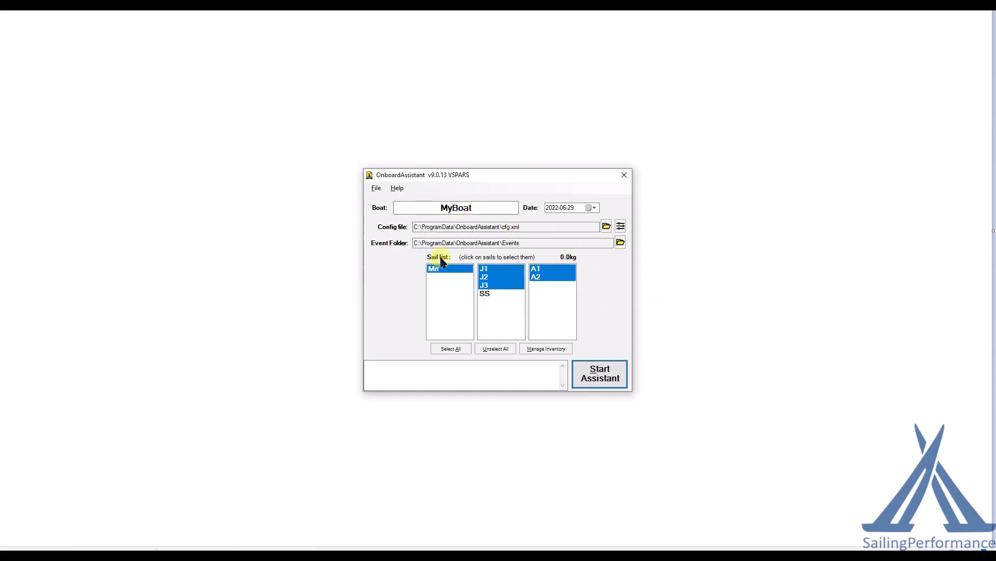
- Deselect the J3 sail in the sail list and start the onboard assistant for MyBoat
left_click(486, 287)
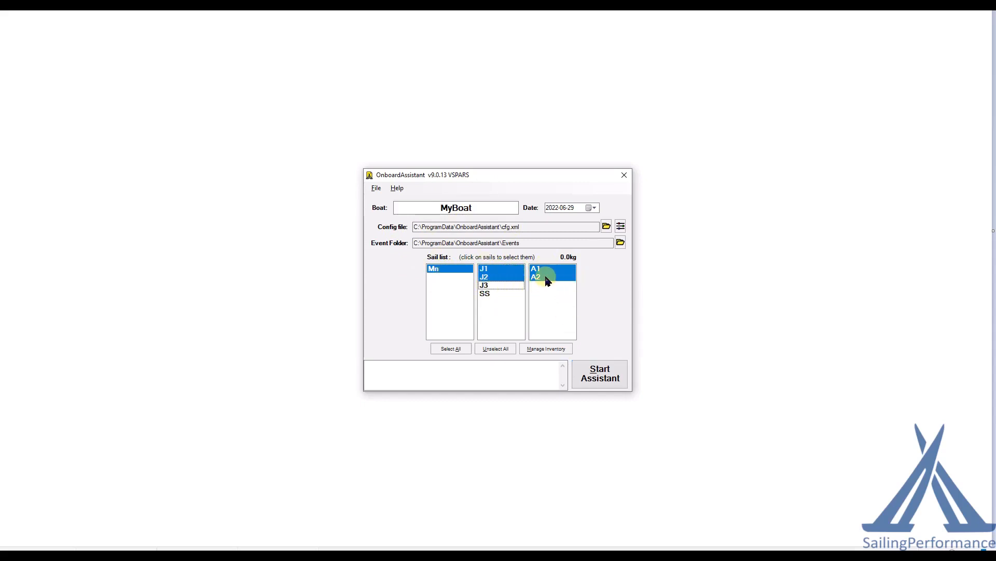
left_click(602, 378)
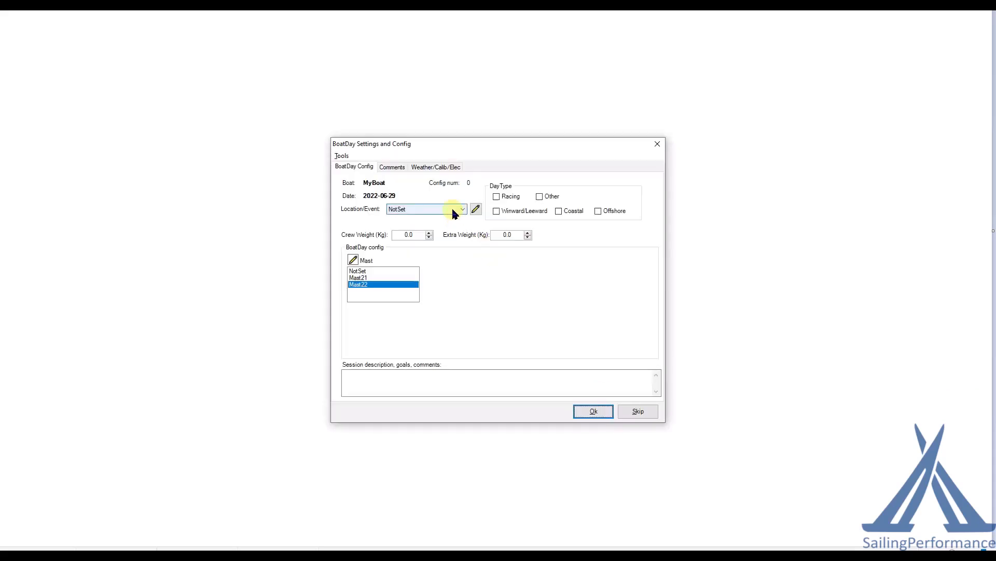
- Configure the boat day with location Valencia22, mast Mast22 and day types Winward/Leeward and Racing
left_click(453, 212)
left_click(422, 223)
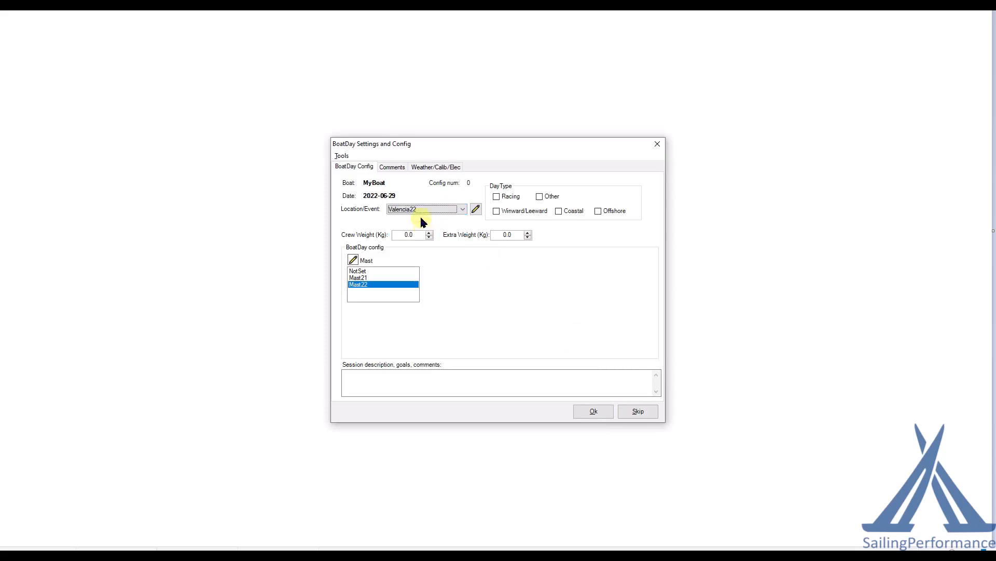
left_click(357, 285)
left_click(508, 213)
left_click(502, 196)
left_click(593, 411)
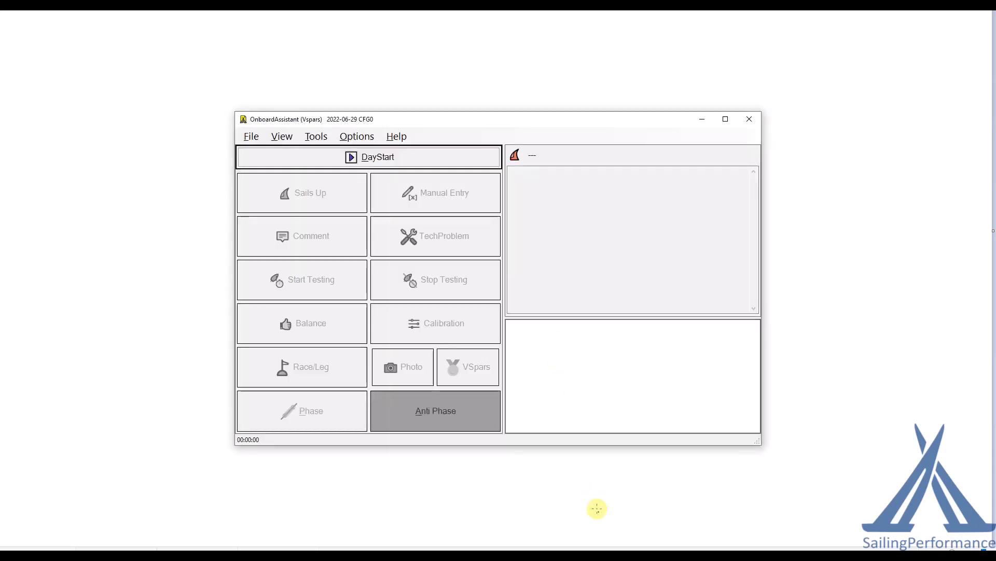
- Log the day start and a sails-up event with main Mn and headsail J1
left_click(397, 161)
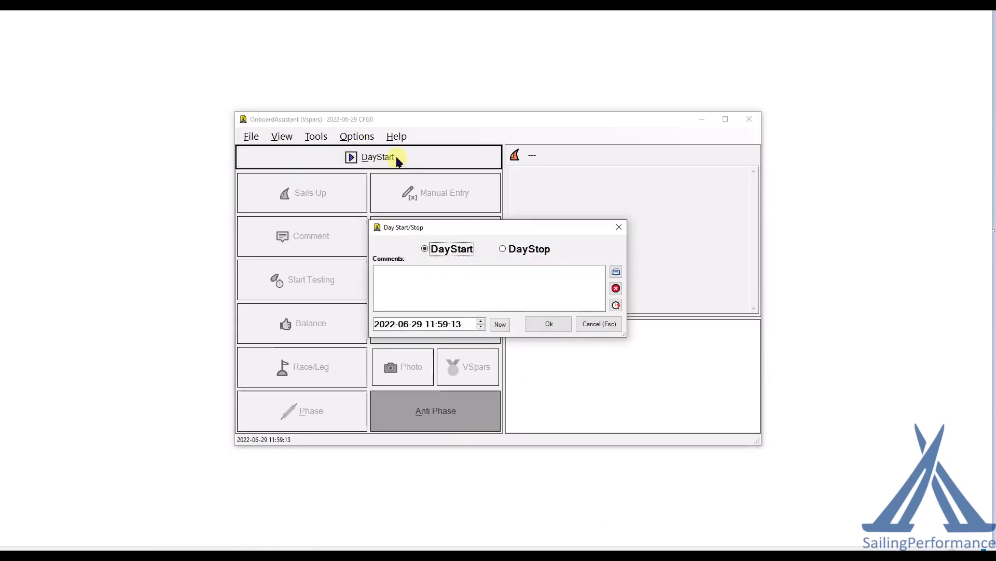
left_click(549, 325)
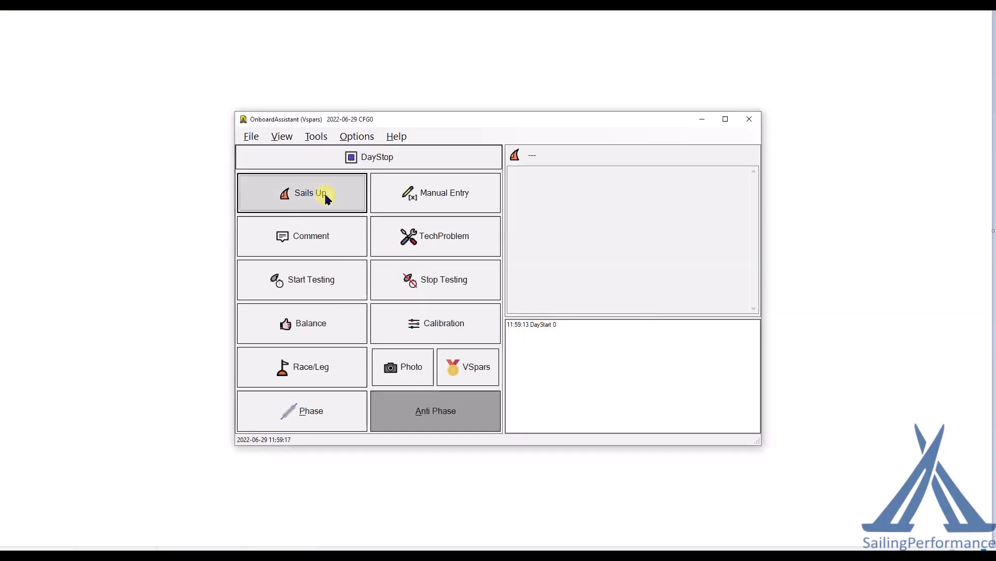
left_click(327, 192)
left_click(487, 177)
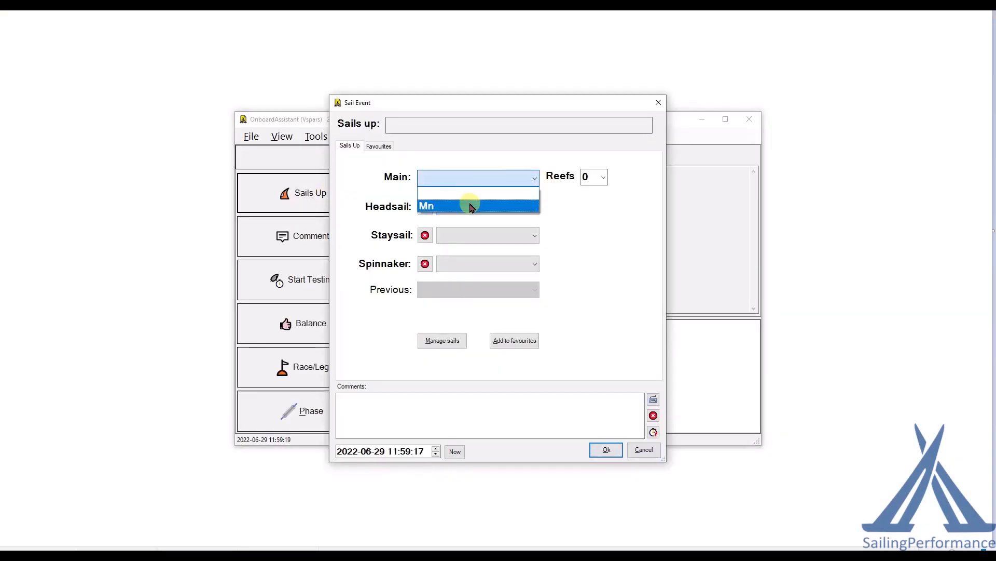
left_click(462, 204)
left_click(491, 206)
left_click(471, 235)
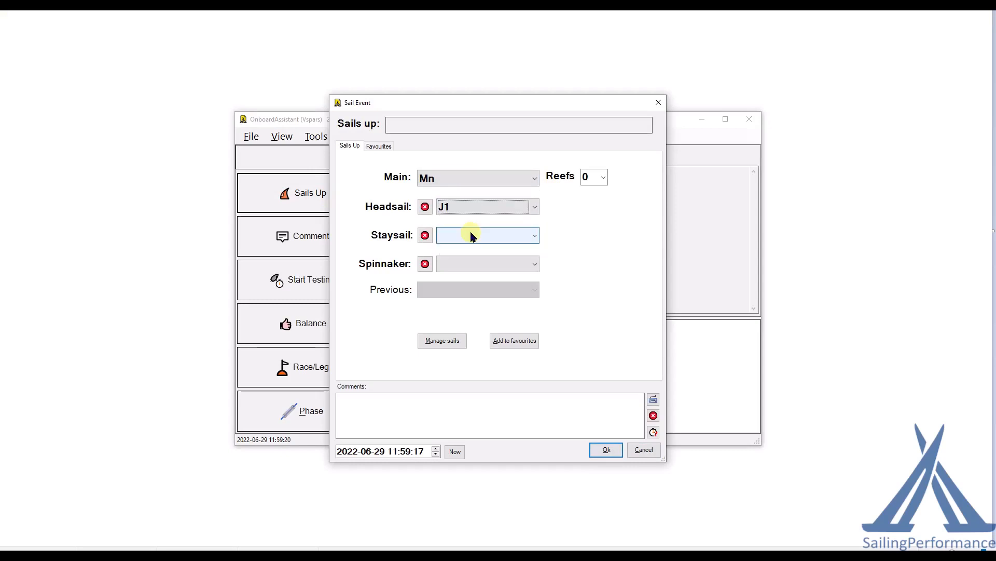
left_click(606, 450)
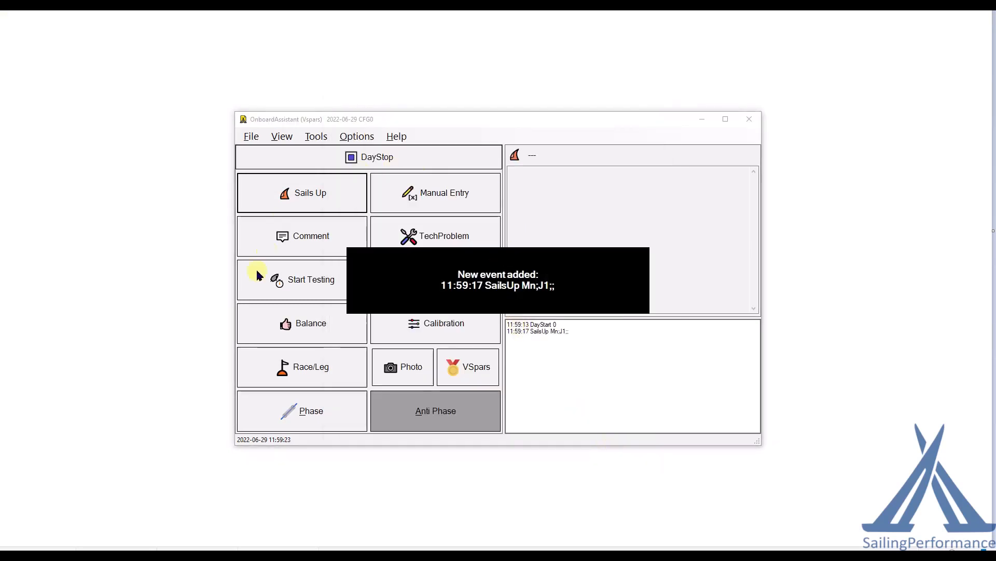
- Log a manual entry event with Daggerbd 100, Ballast 100 and the helmsman's name as Barreur
left_click(439, 193)
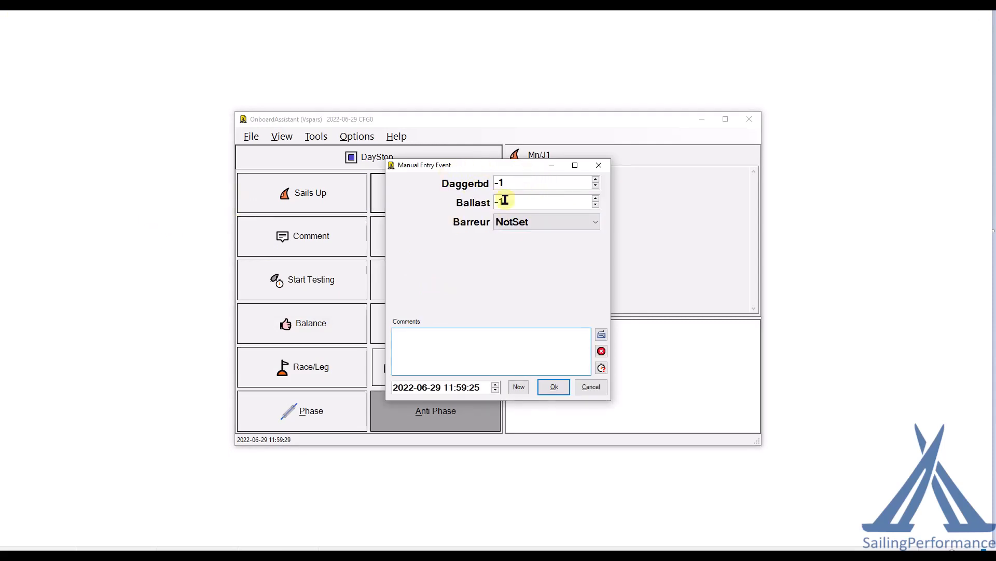
left_click_drag(528, 181, 440, 183)
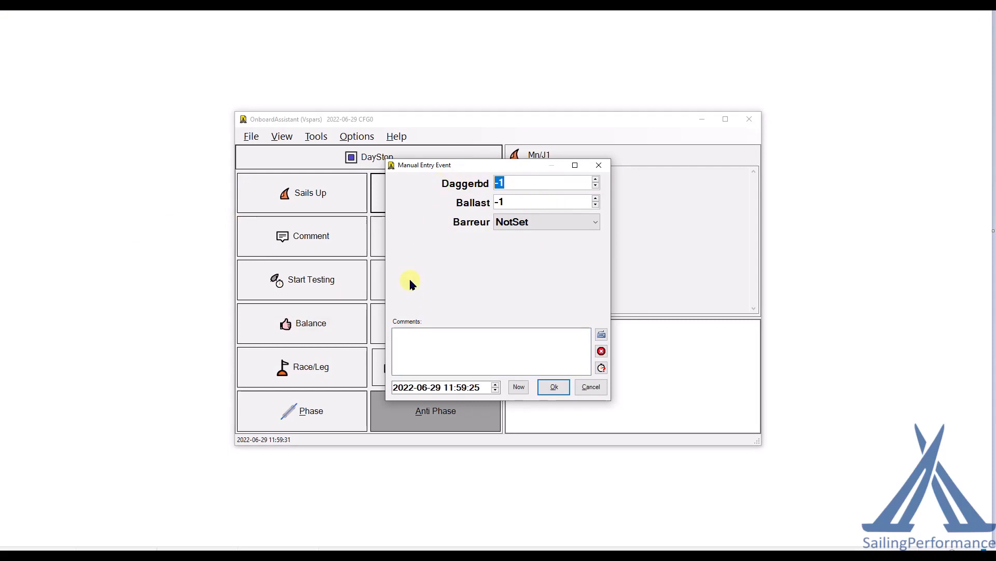
type("1")
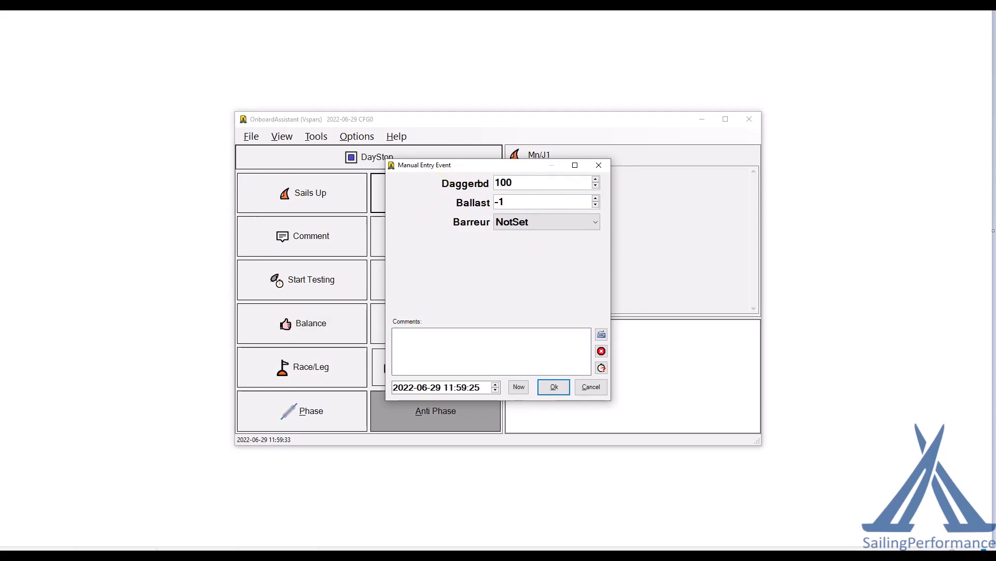
left_click_drag(518, 202, 480, 257)
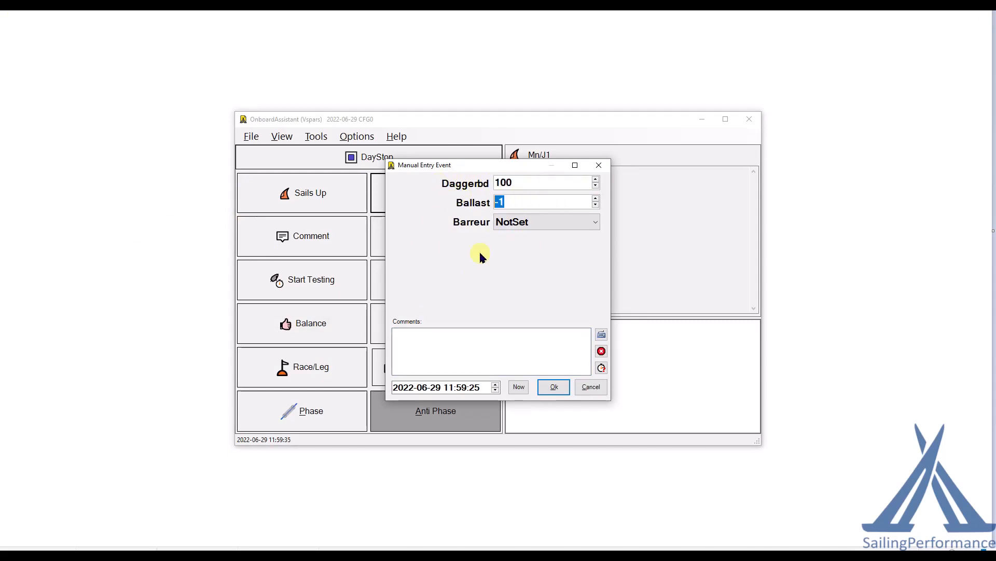
type("100")
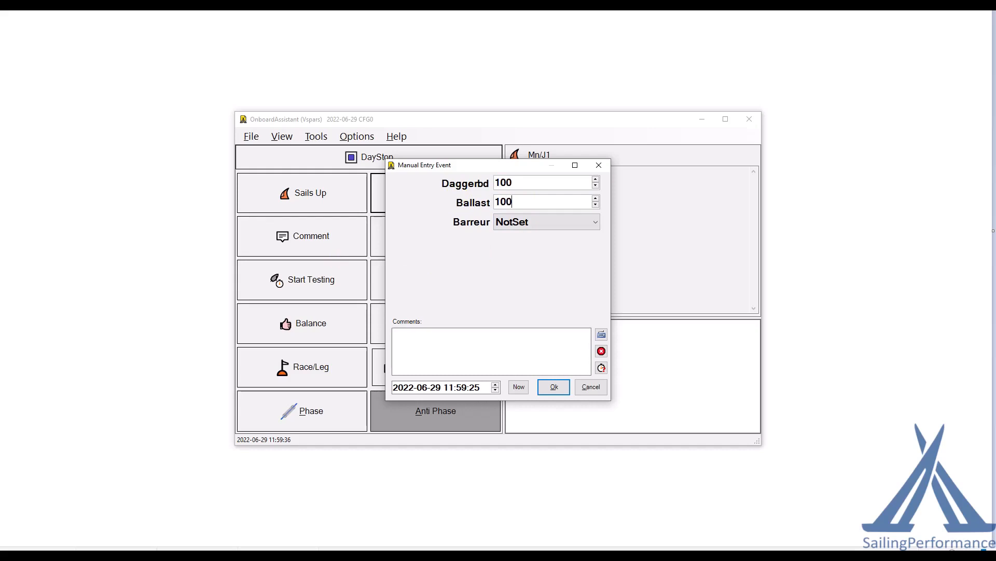
left_click(540, 224)
left_click(534, 265)
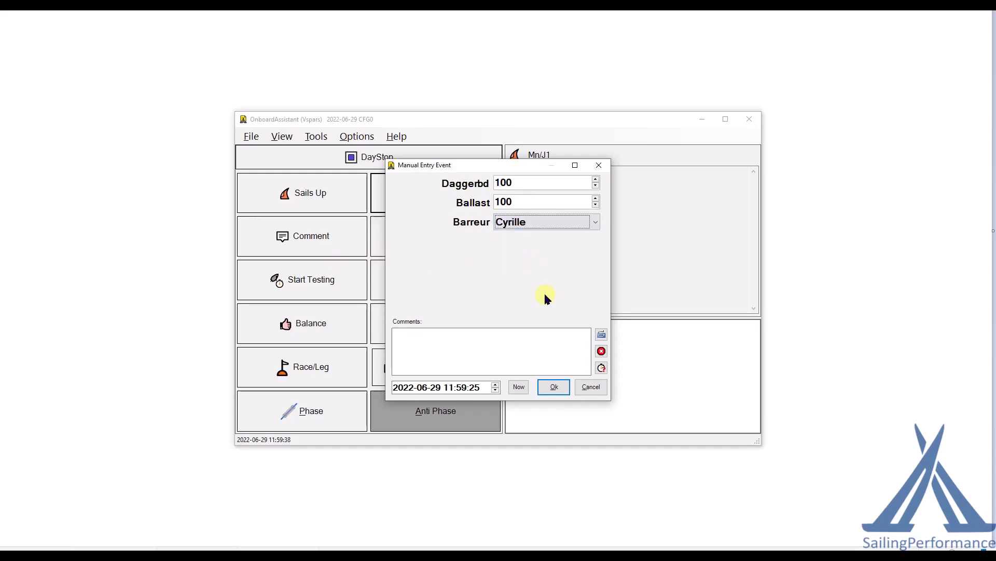
left_click(554, 387)
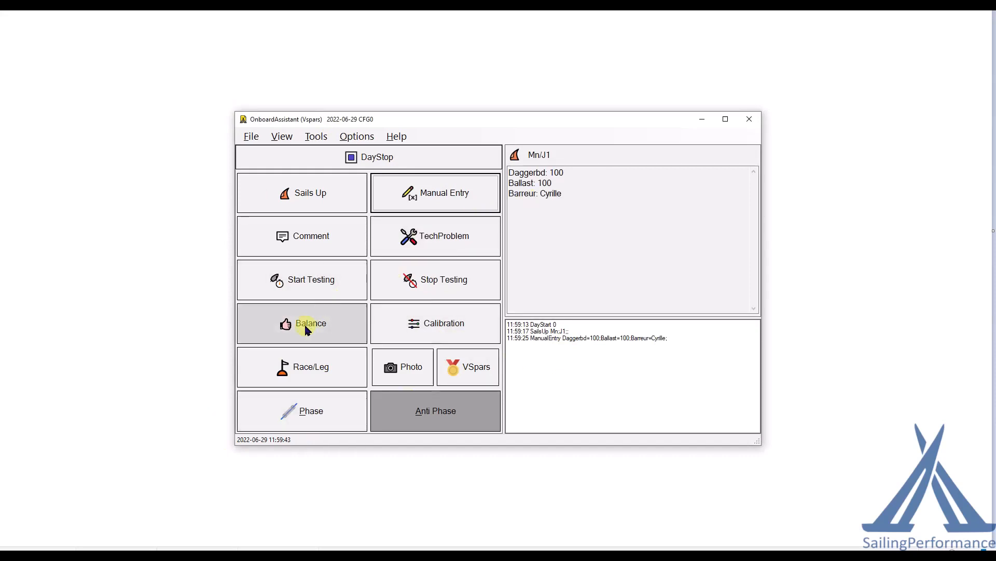
- Log a GoodBalance event and close OnboardAssistant
left_click(306, 330)
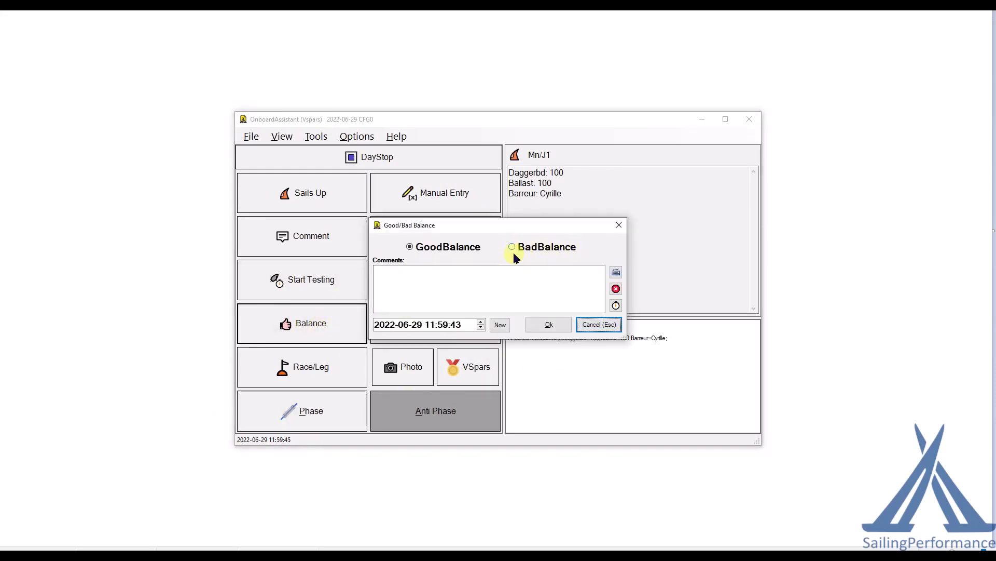
left_click(539, 325)
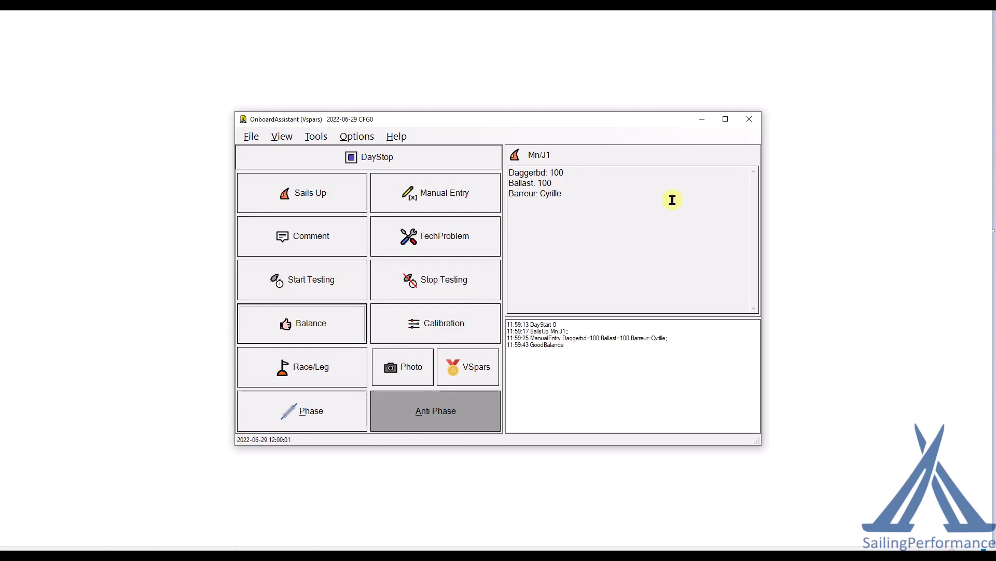
left_click(750, 120)
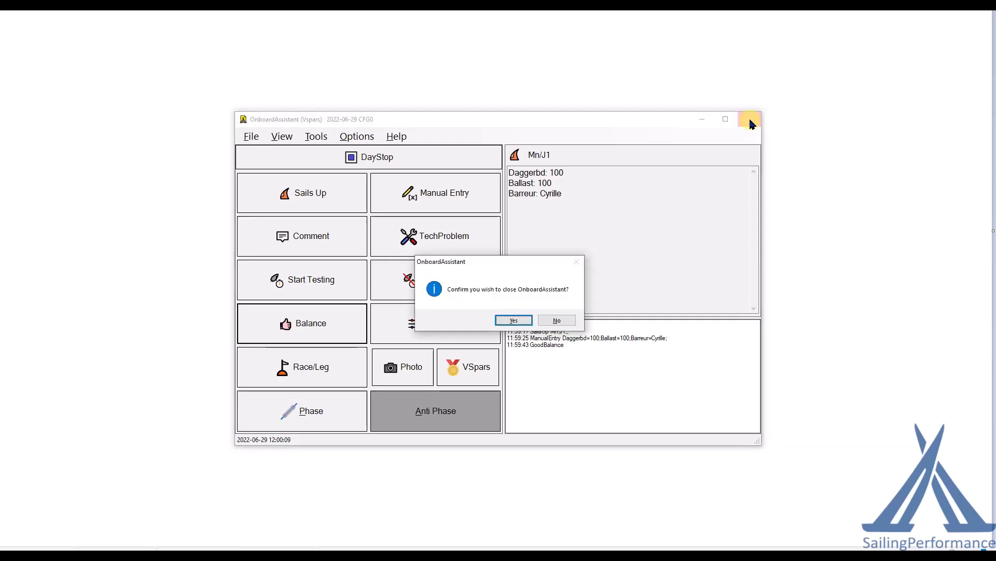
left_click(517, 318)
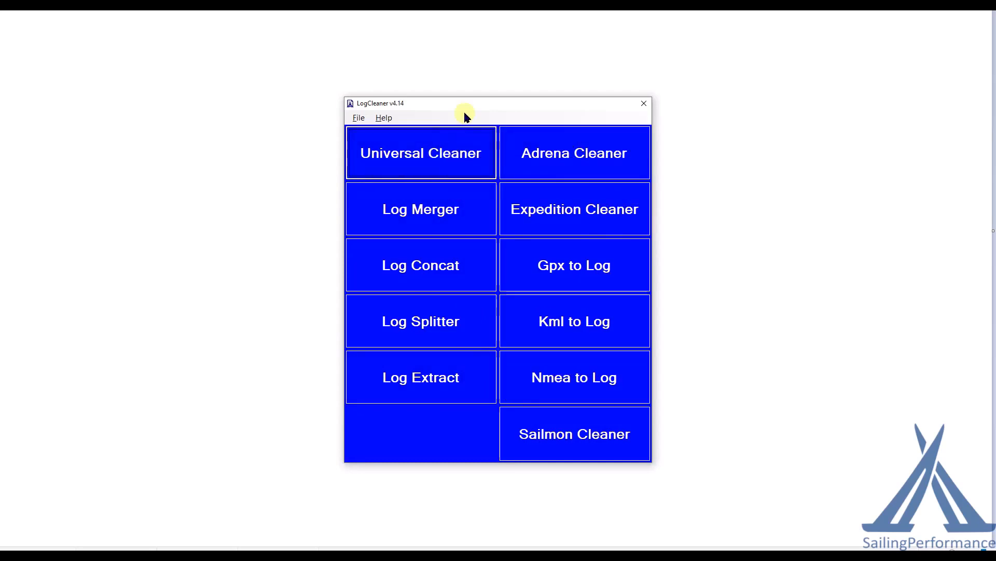
- Switch to LogCleaner and load ExpeditionLog.csv from the SampleLogs folder into the Universal Cleaner
left_click_drag(473, 103, 447, 84)
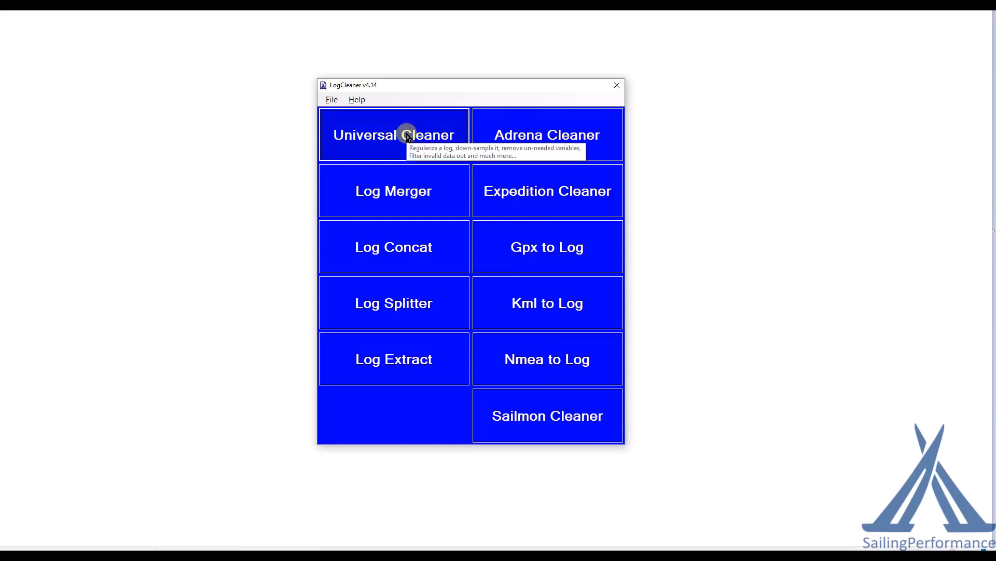
left_click(365, 142)
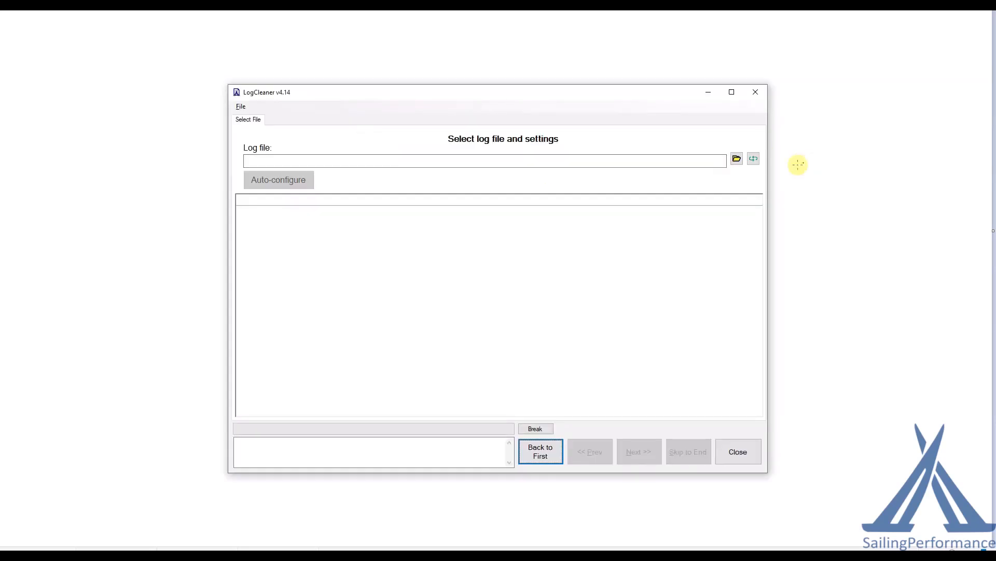
left_click(736, 159)
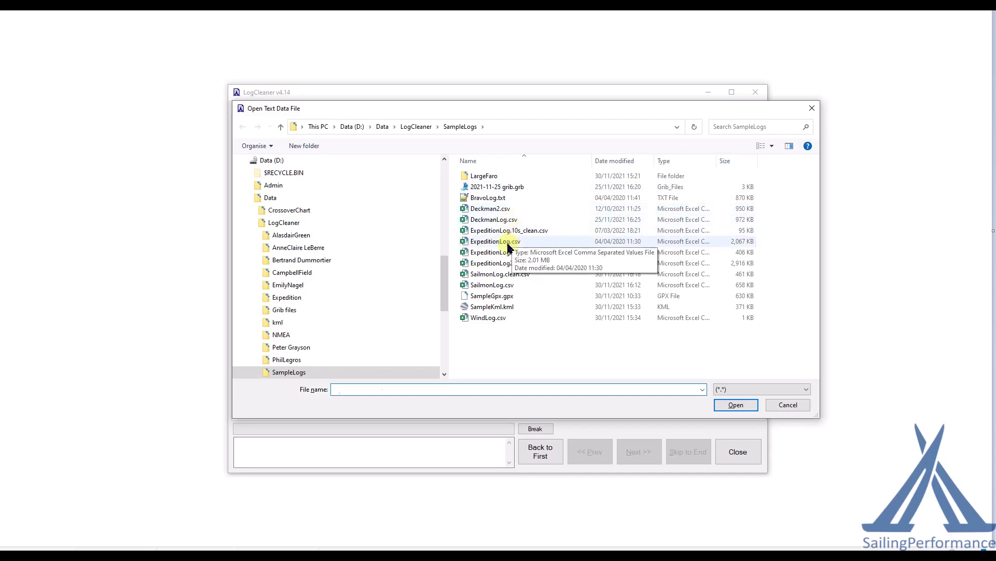
double_click(506, 243)
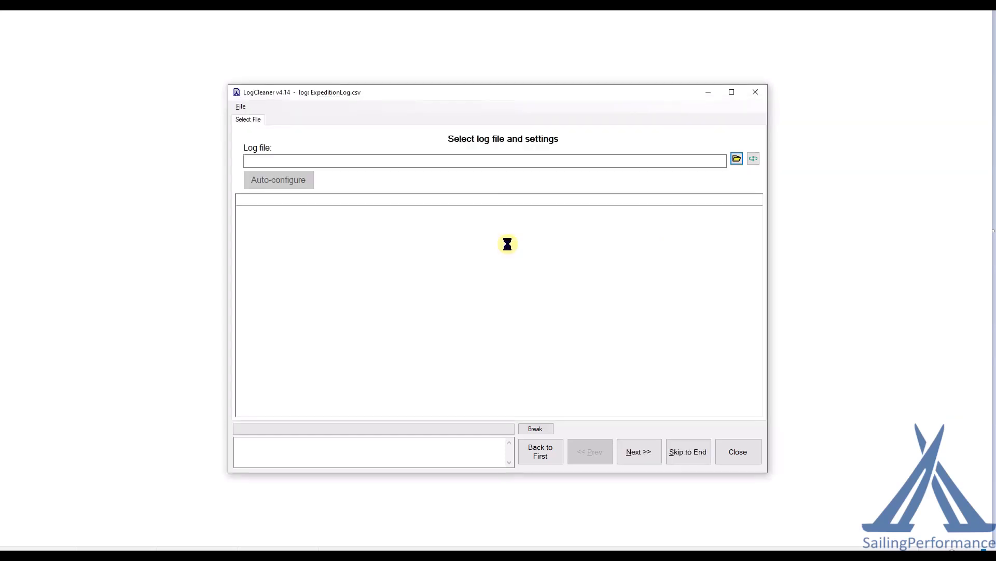
- Accept the label and value rows, the Utc timestamp in ExpeditionUtc format, and separate Lat and Lon columns in dd.dd format
left_click(634, 453)
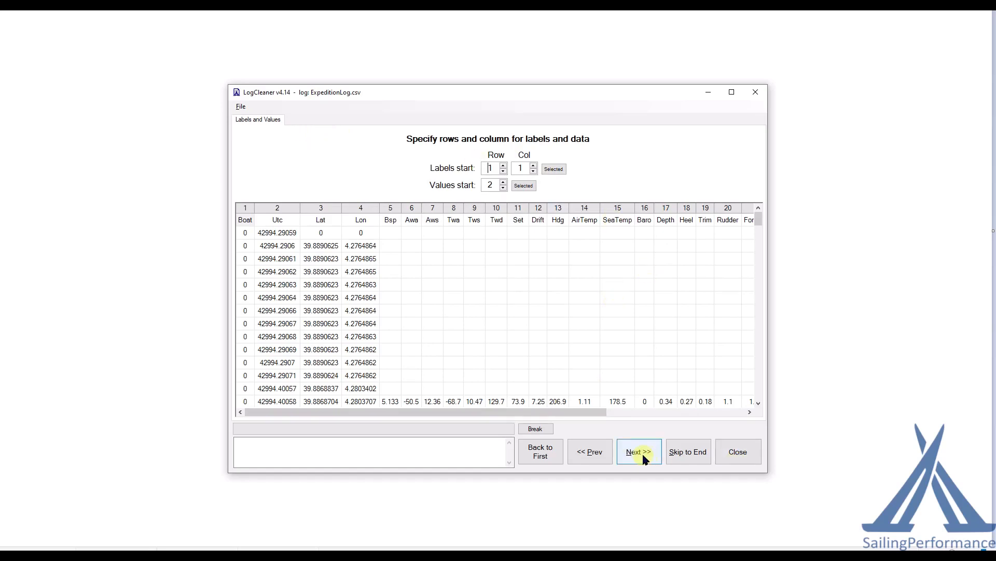
left_click(643, 456)
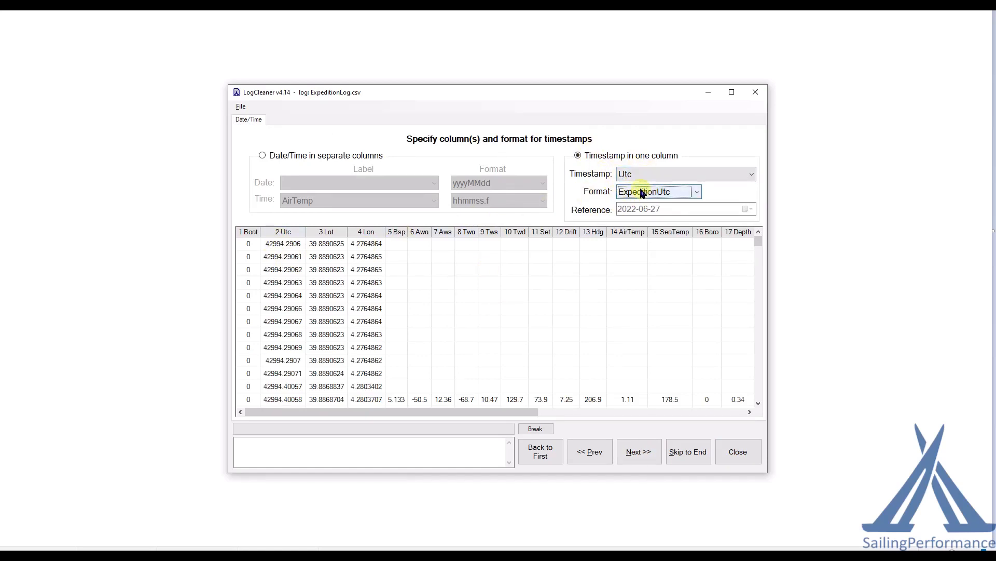
left_click(636, 459)
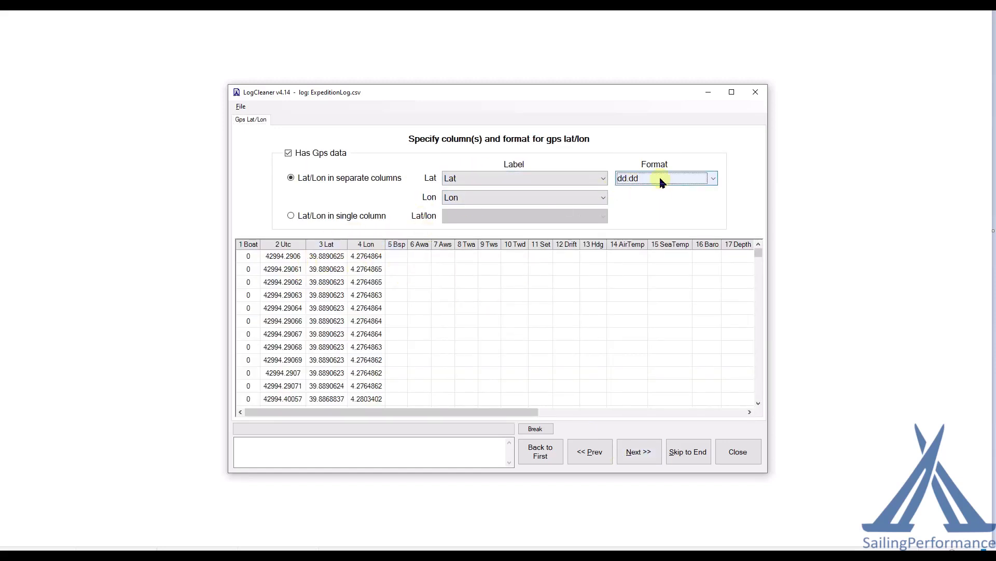
left_click(645, 455)
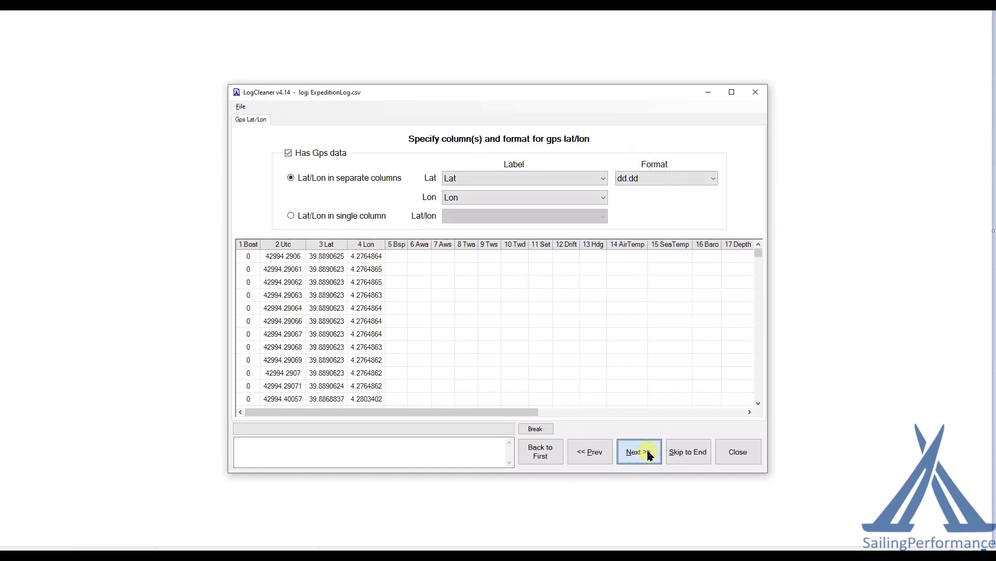
- Include the Boat variable in the cleaned log, keep its type as Number, and accept the variable selection
scroll(289, 267, "down", 1)
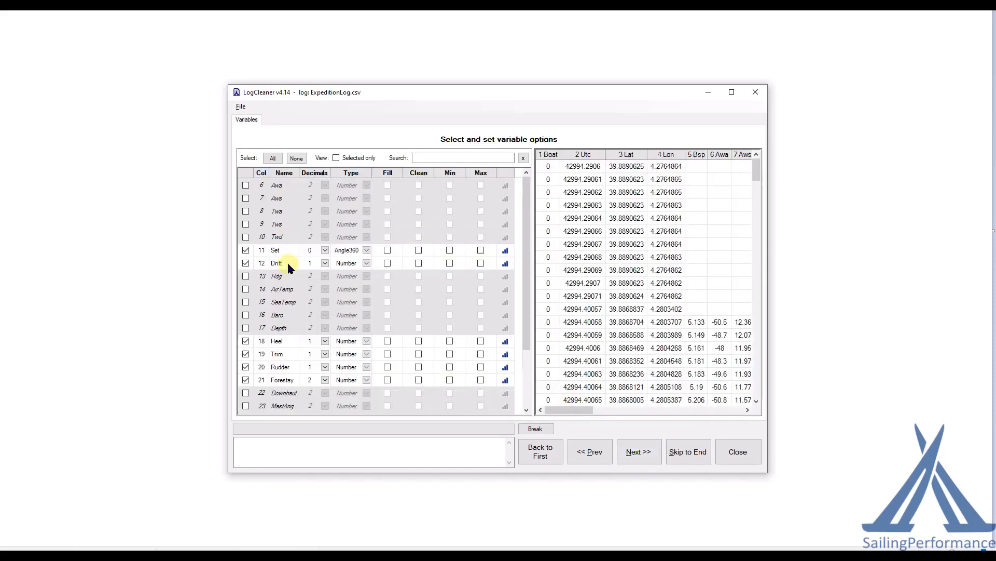
scroll(290, 265, "up", 1)
left_click(246, 184)
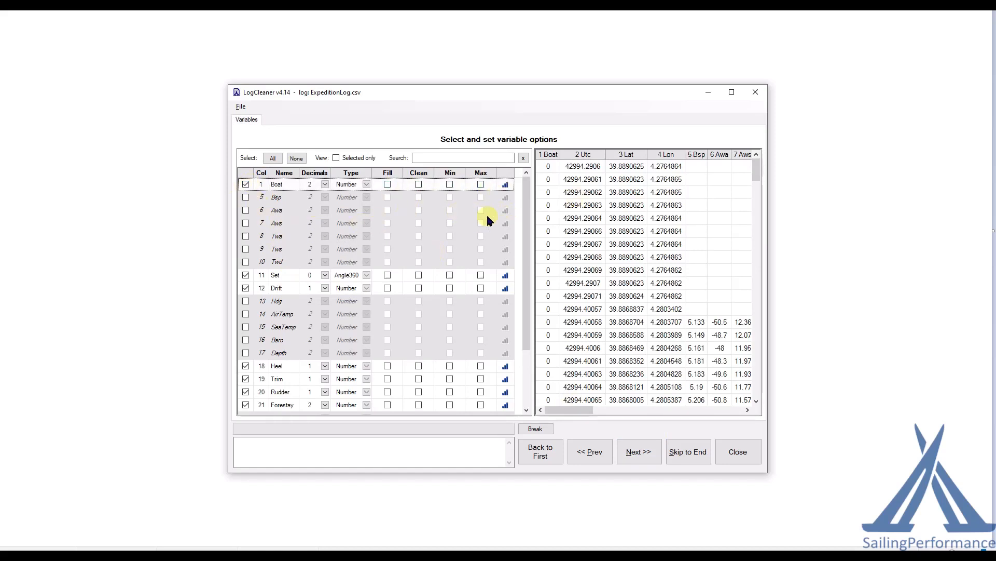
left_click(367, 185)
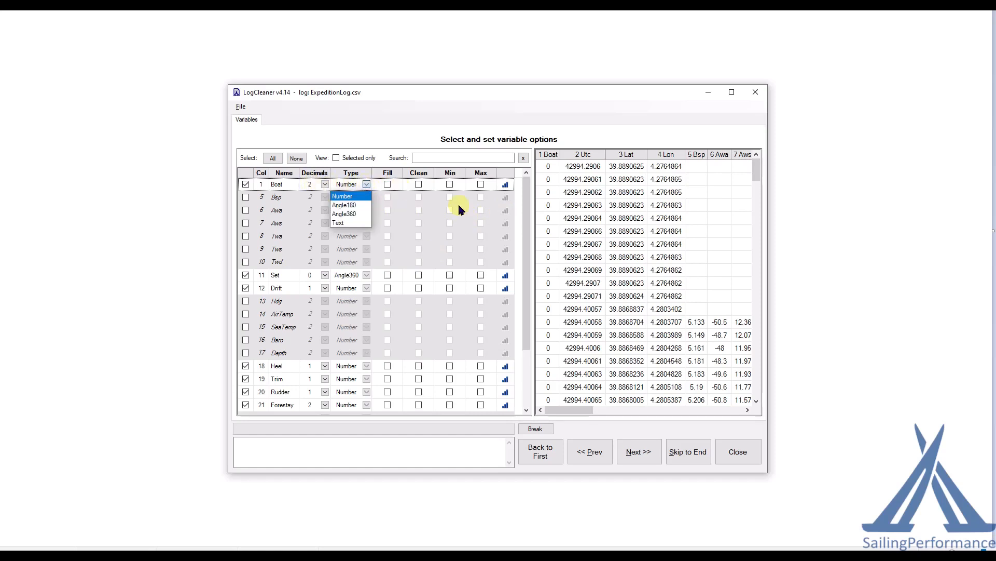
left_click(526, 200)
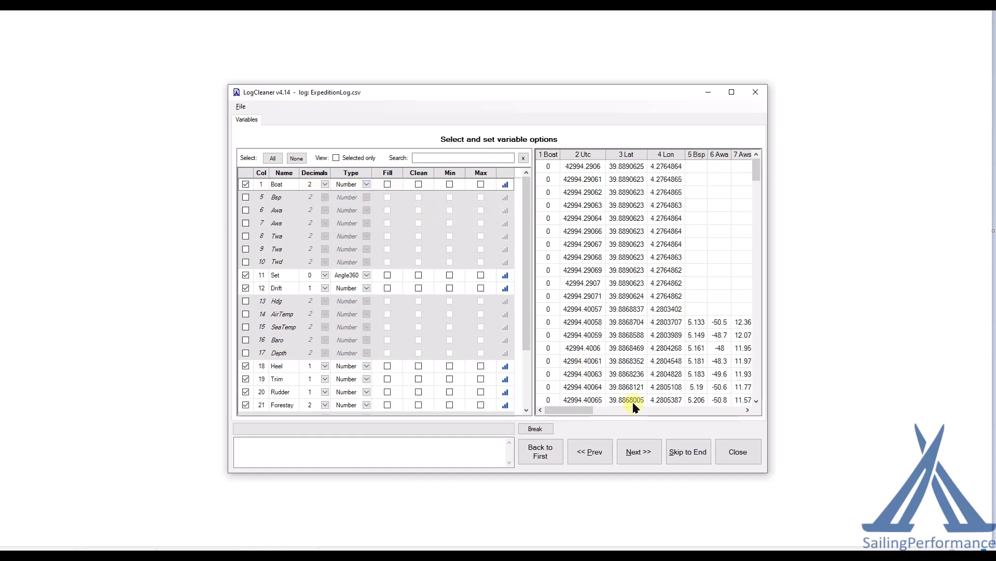
left_click(642, 453)
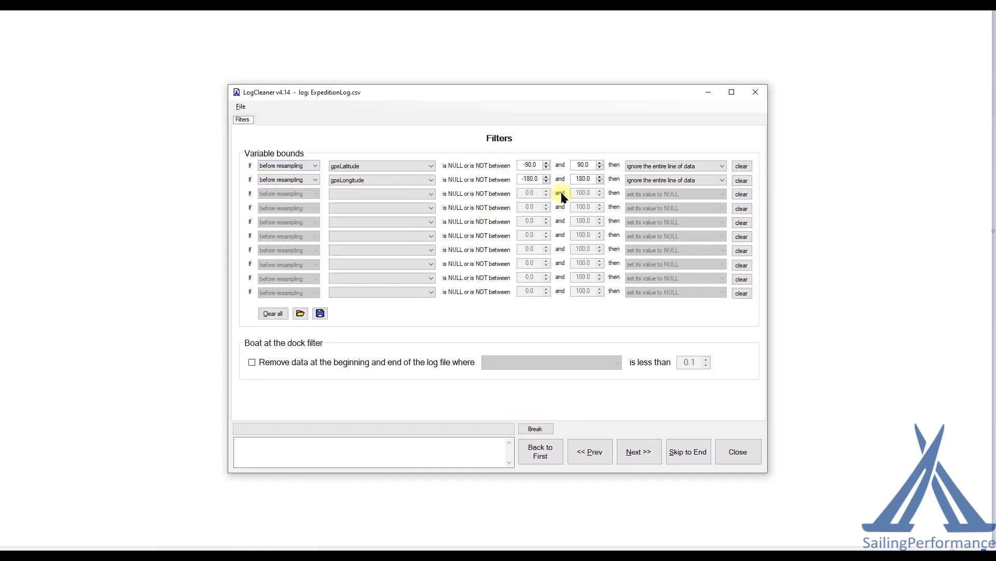
- Accept the gpsLatitude and gpsLongitude filters and show the wind calculation options
left_click(631, 456)
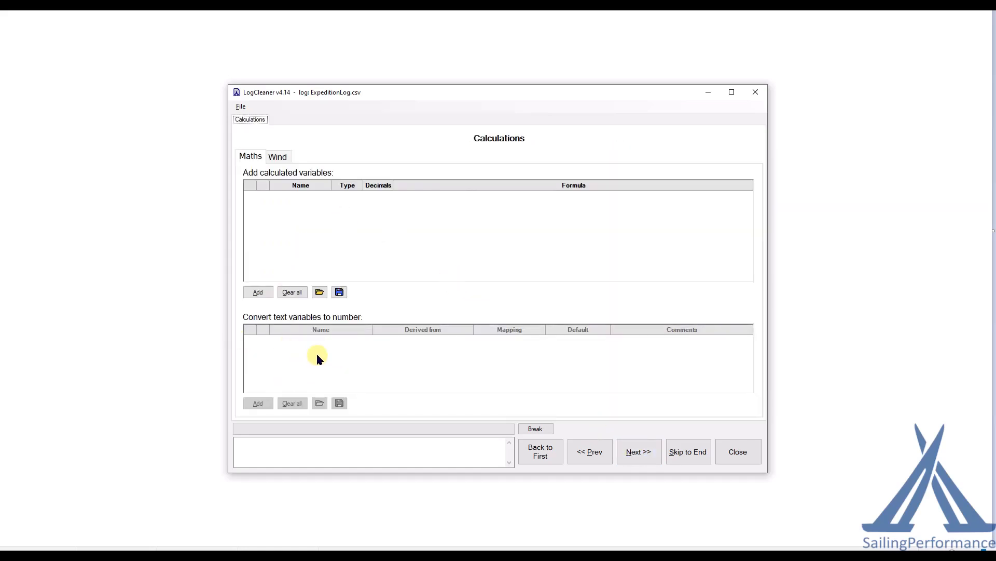
left_click(278, 157)
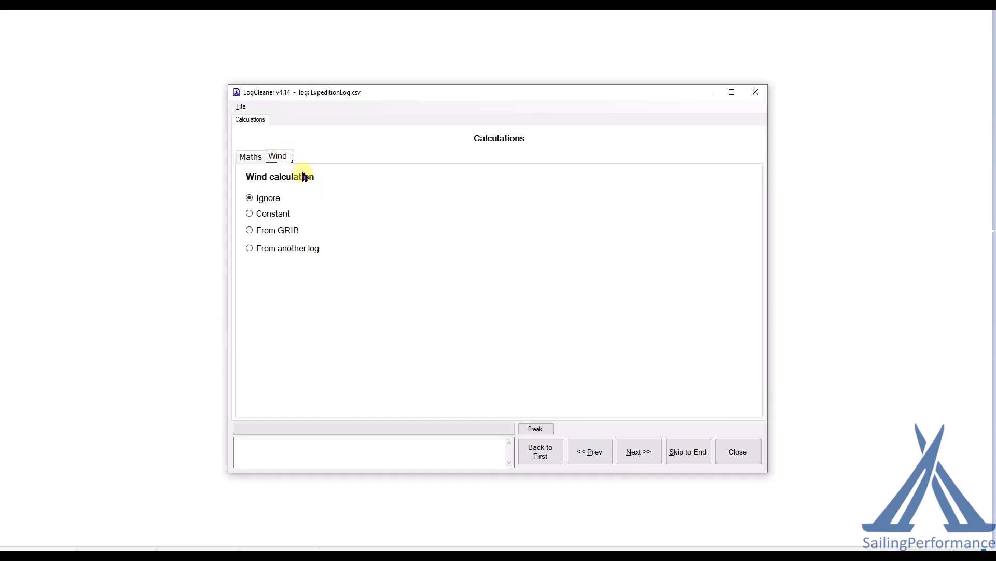
- Review the cleaner's maths calculations, output options and run page, and close LogCleaner without running the cleaning
left_click(251, 157)
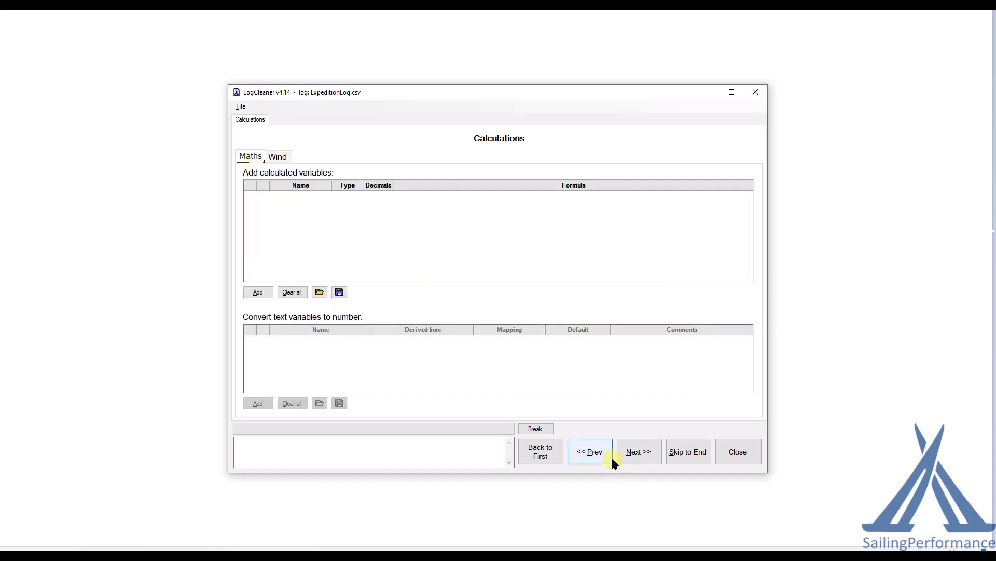
left_click(641, 455)
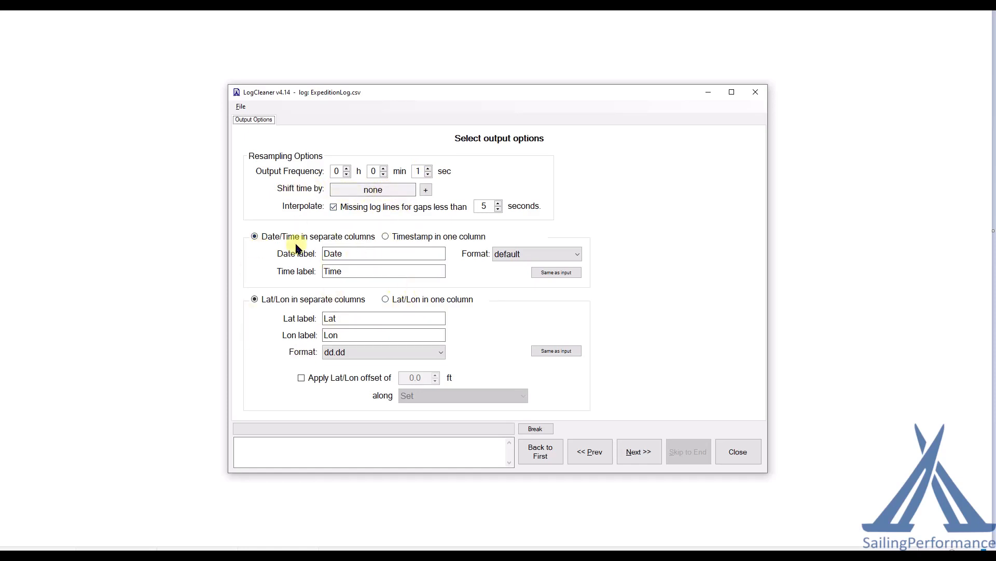
left_click(648, 457)
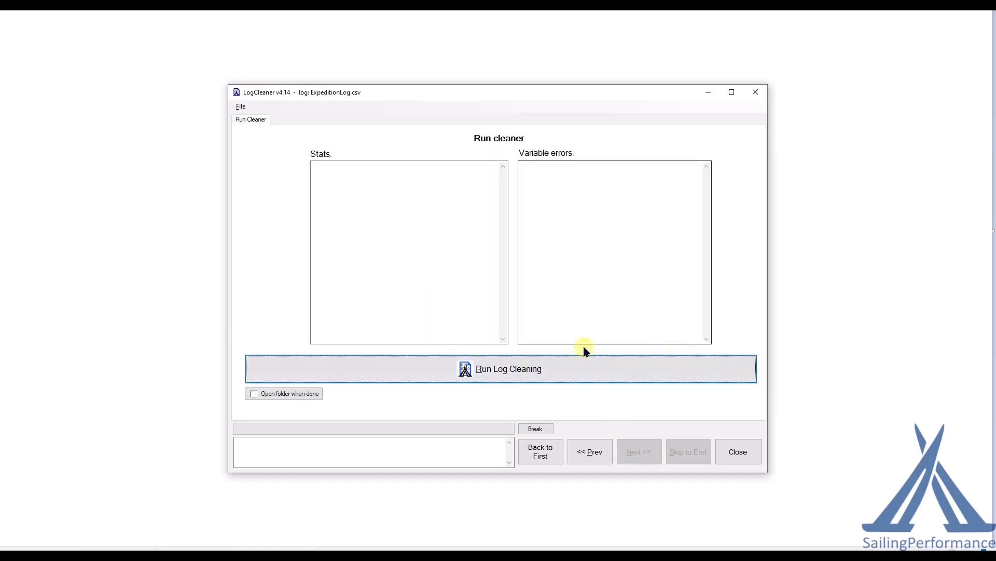
left_click(731, 452)
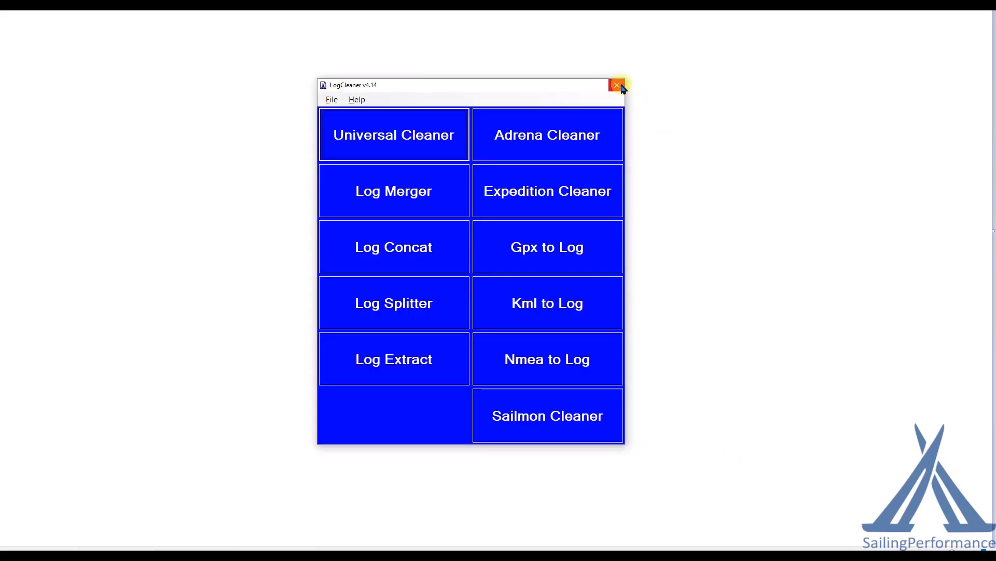
left_click(621, 84)
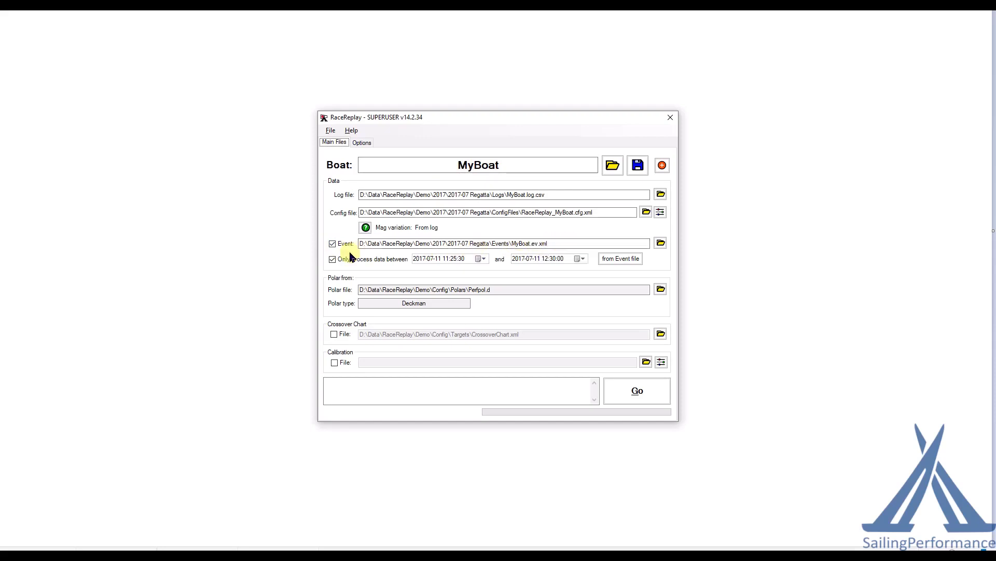
- Load the MyBoat log in RaceReplay with its event file and data limited to 11:25:30 through 12:30:00 on 2017-07-11
left_click(333, 244)
left_click(336, 259)
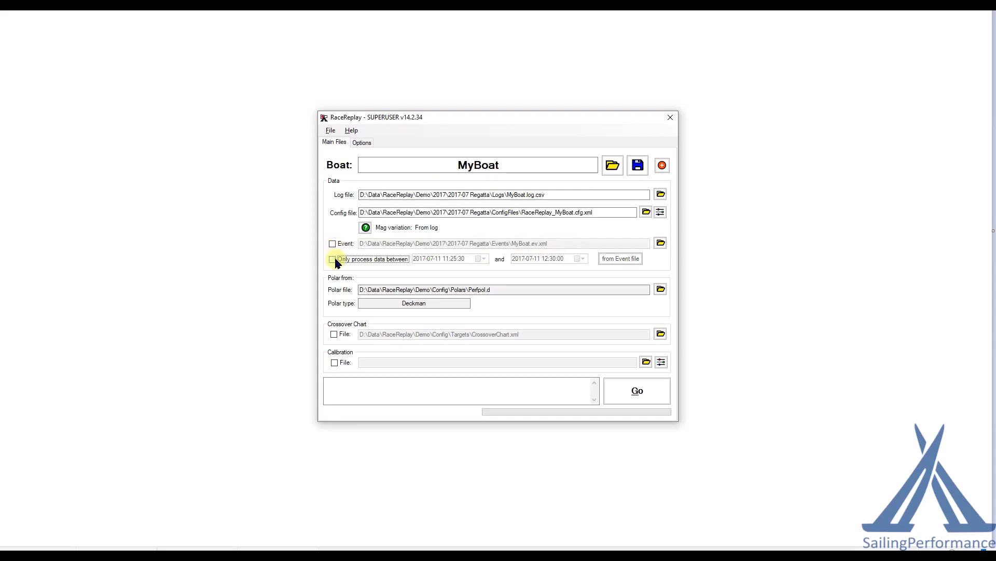
left_click(333, 244)
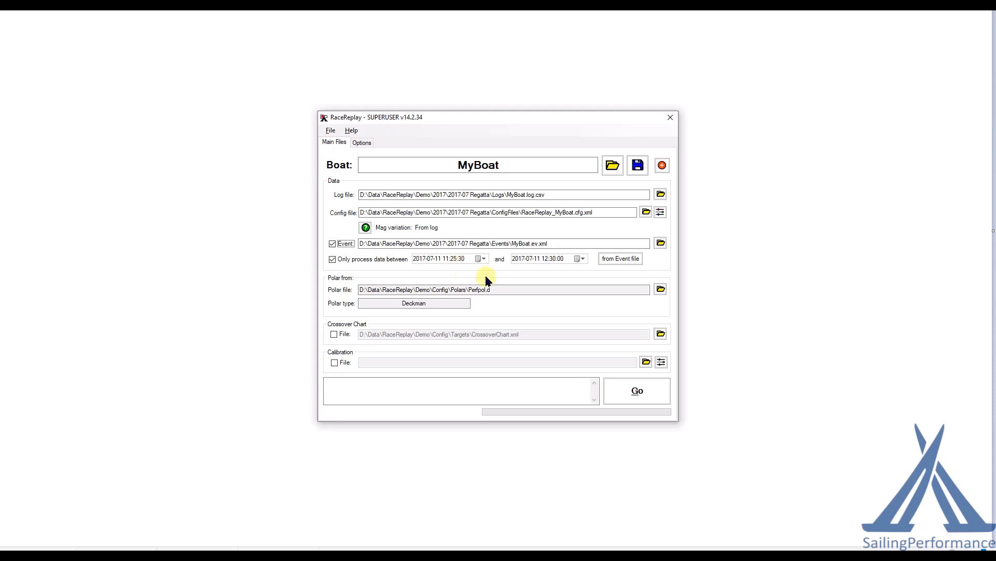
left_click(637, 392)
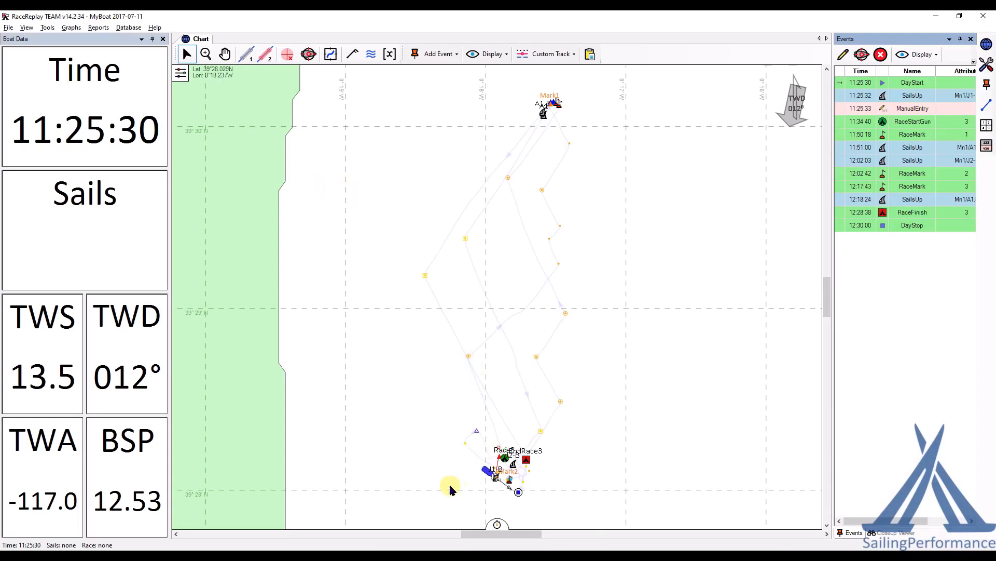
- Add an annotation captioned "Dipped boat2" at the boat's 11:41:00 position and shift its label slightly on the chart
scroll(335, 362, "down", 2)
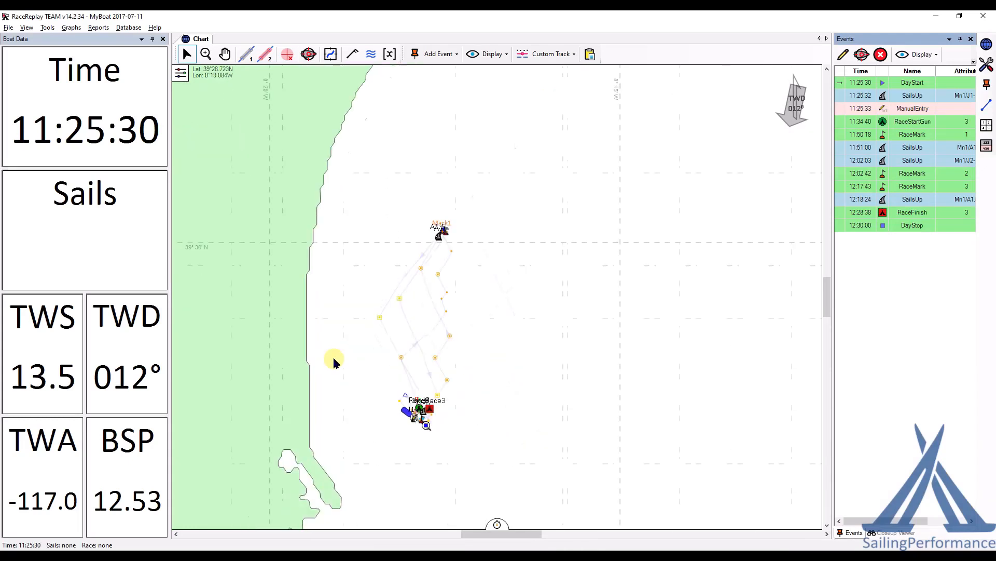
scroll(335, 362, "up", 2)
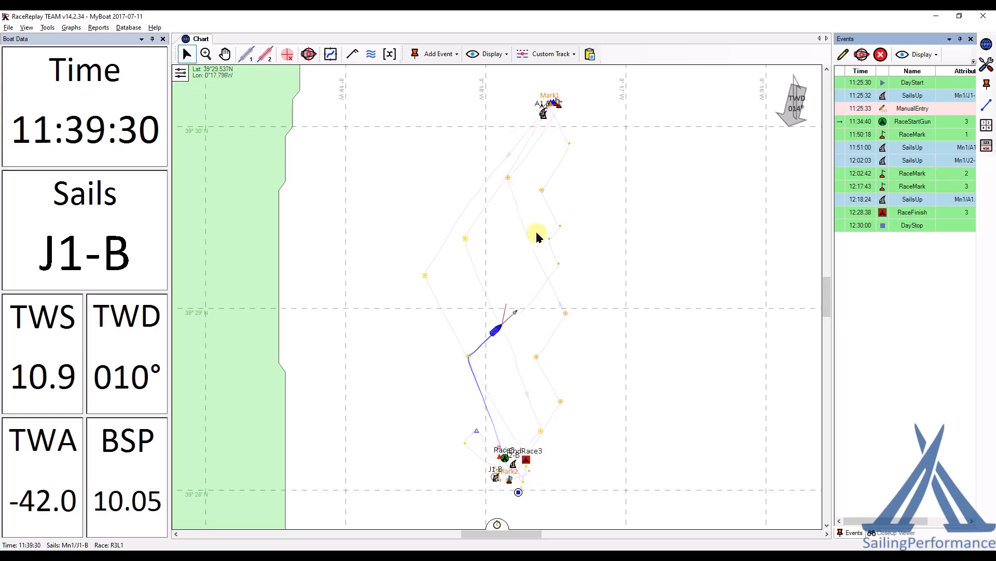
right_click(617, 269)
mouse_move(657, 290)
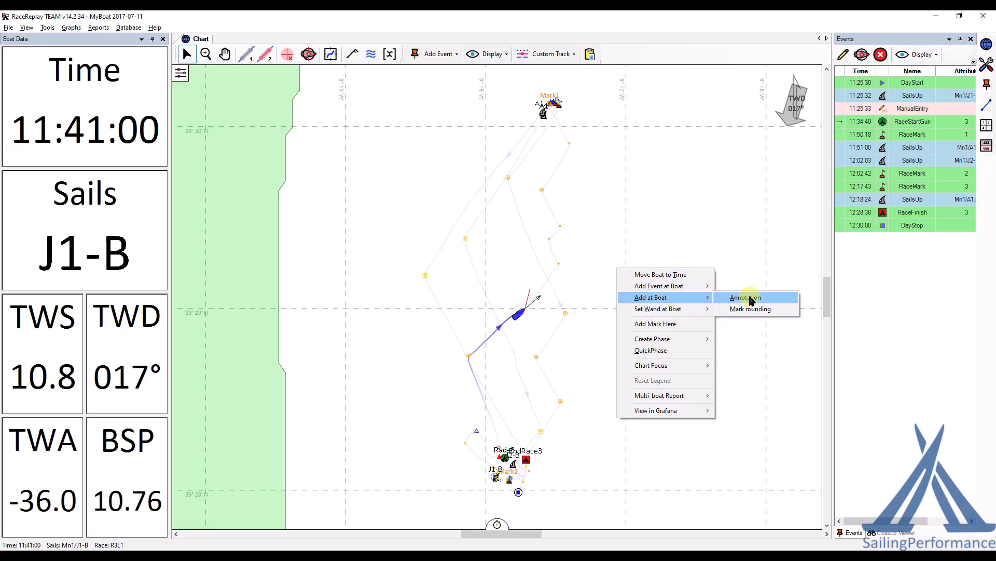
left_click(749, 301)
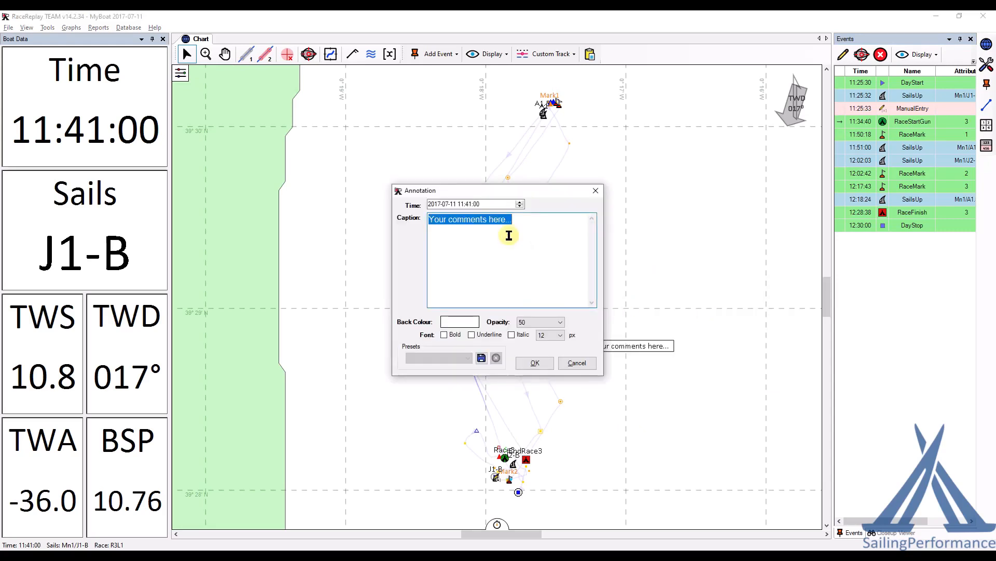
type("Dipped boat2")
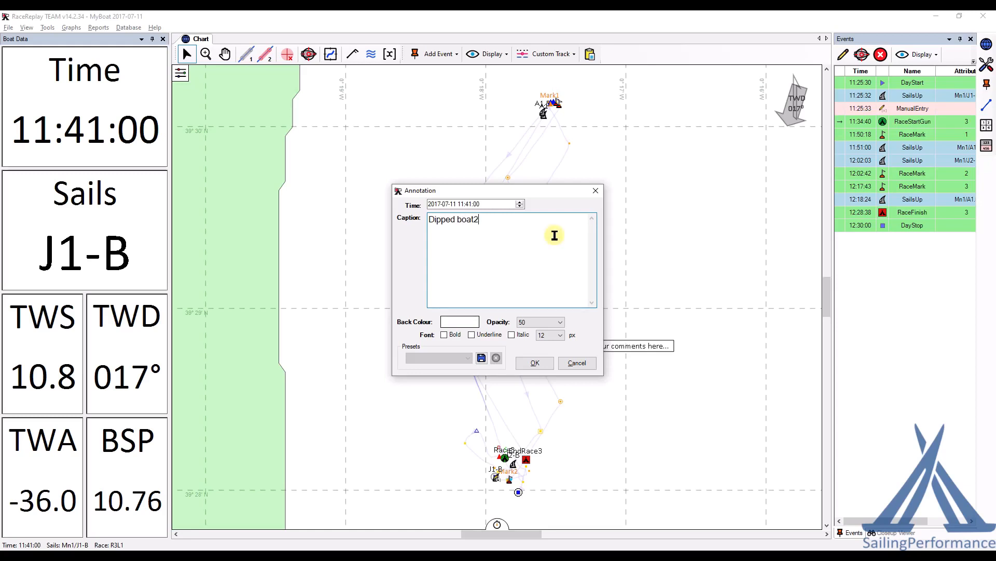
left_click(535, 362)
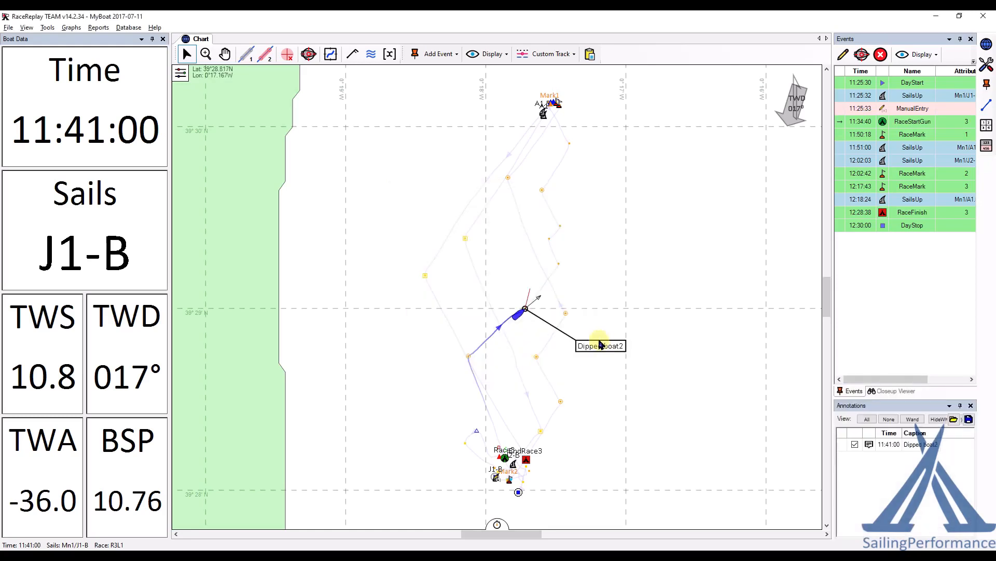
mouse_move(596, 351)
left_mouse_down()
mouse_move(565, 359)
mouse_move(603, 348)
left_mouse_up()
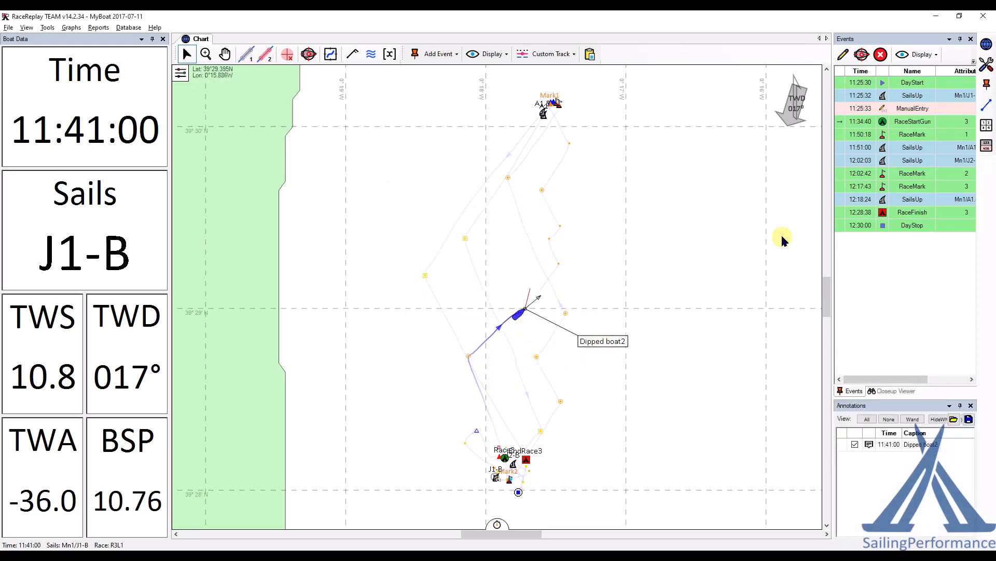
- Analyse the 11:46:02 tack with the wands set to 17 s before and 59 s after, and close the tack view
right_click(542, 190)
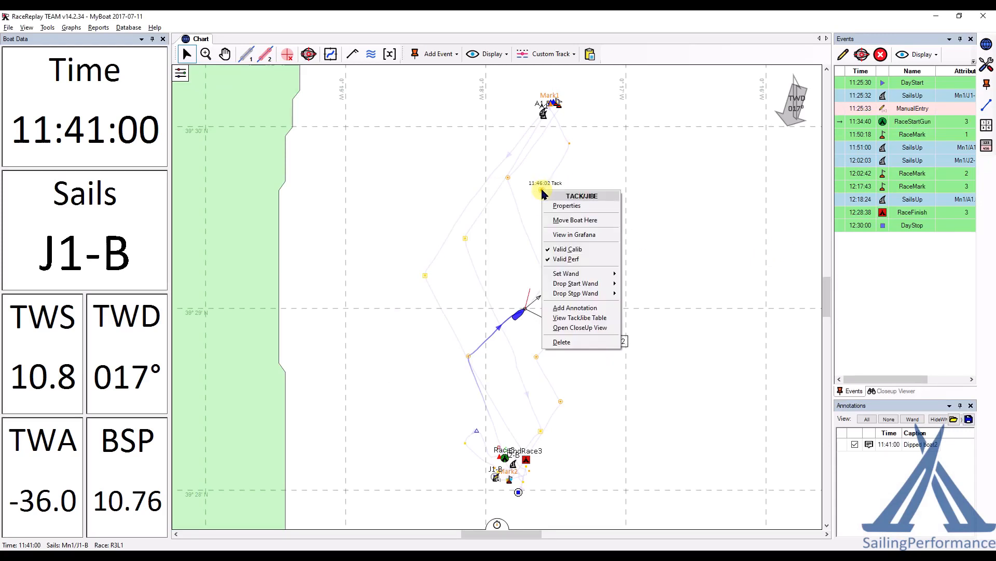
left_click(569, 207)
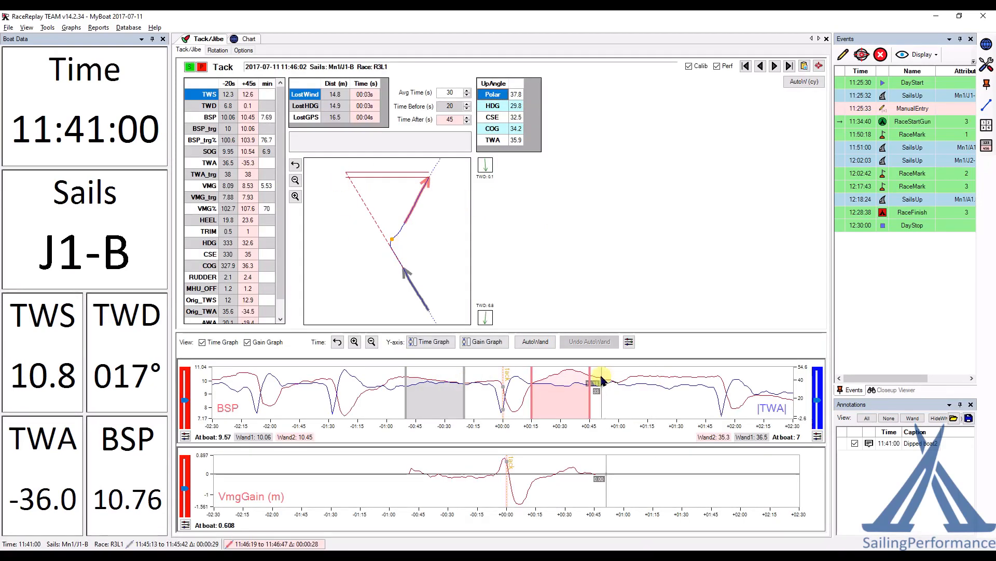
left_click_drag(592, 371, 619, 372)
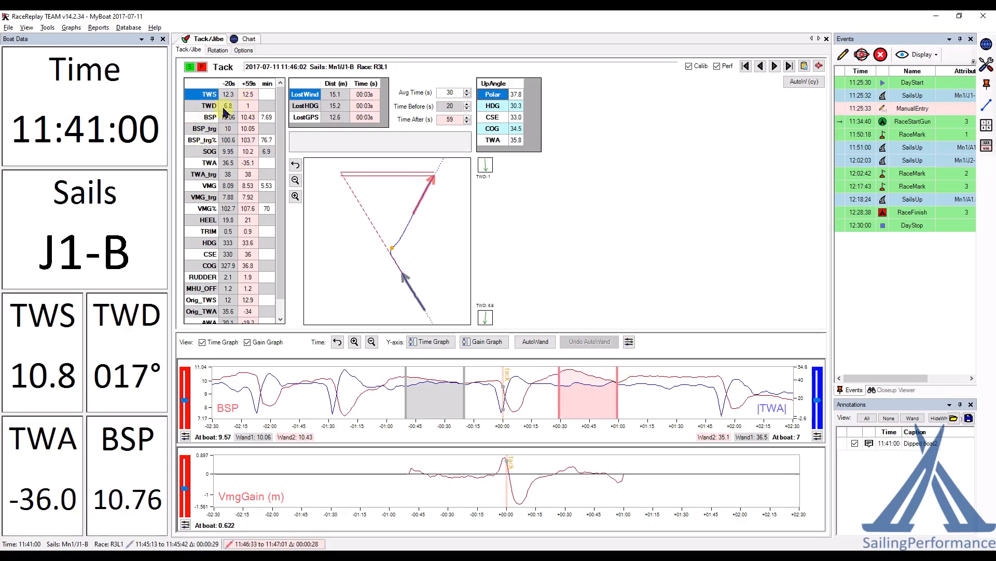
left_click_drag(465, 373, 471, 373)
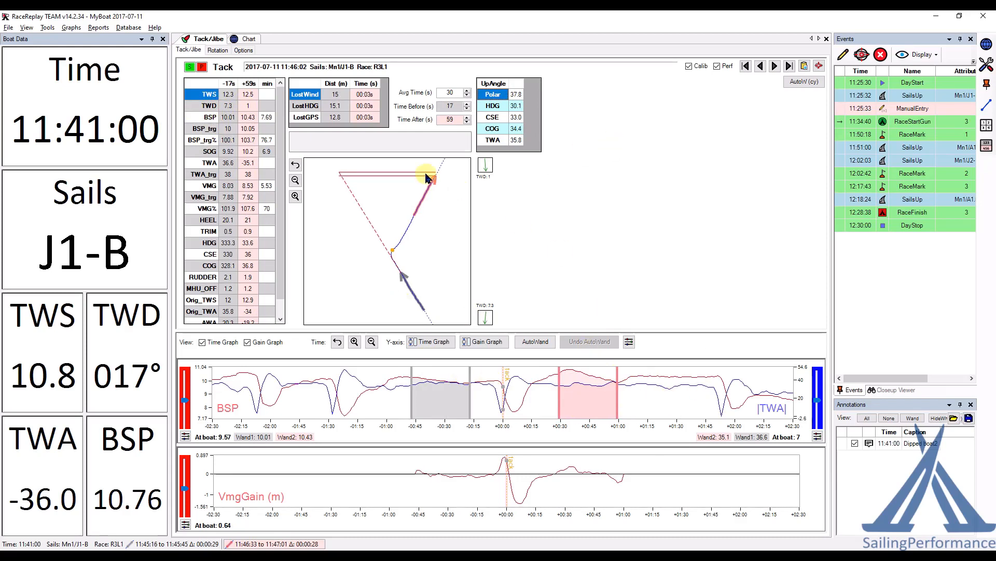
left_click(98, 27)
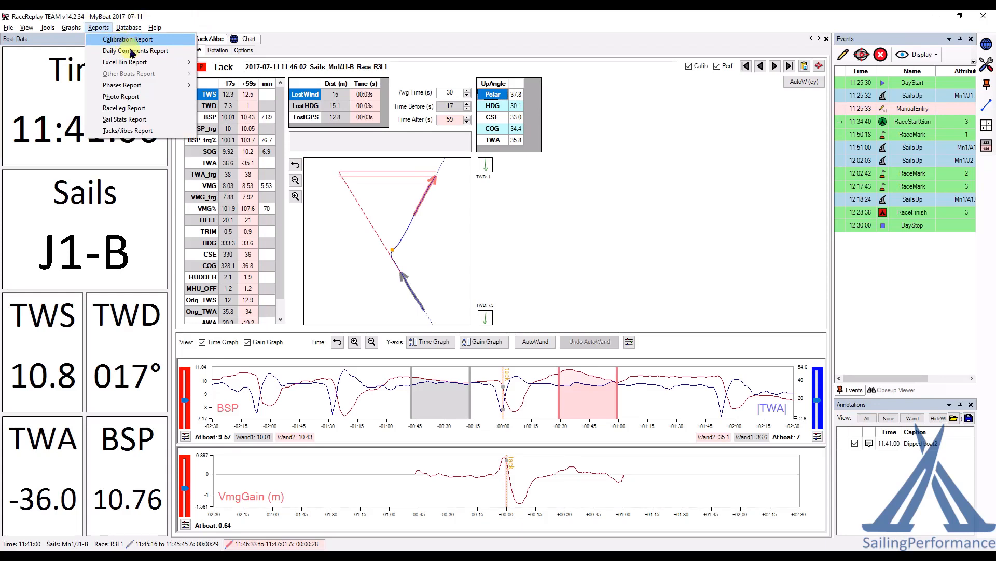
left_click(649, 215)
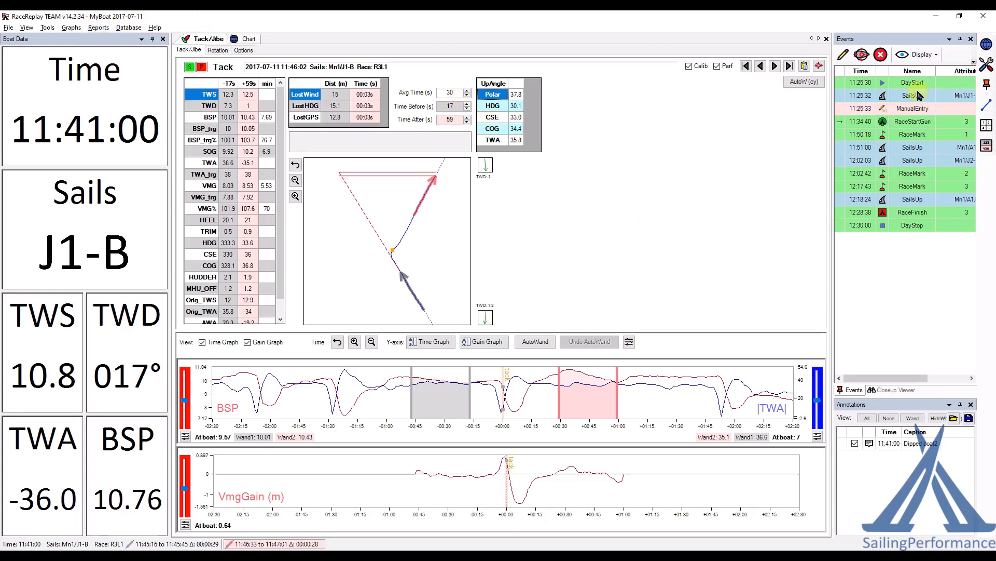
left_click(827, 39)
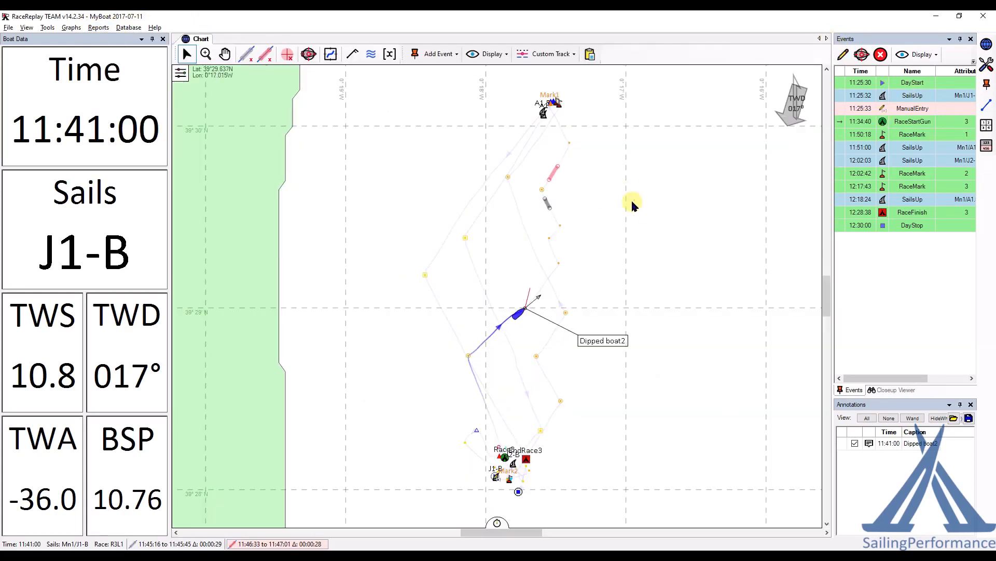
- Create normed phases of 1 minute between the DayStart and DayStop events, and clear both wands from the chart
right_click(349, 180)
mouse_move(387, 247)
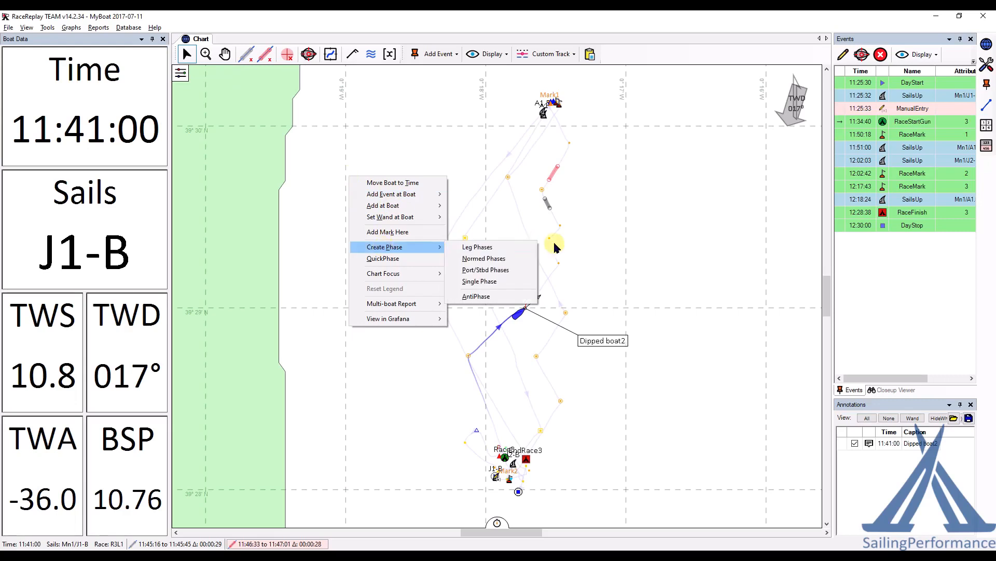
left_click(507, 259)
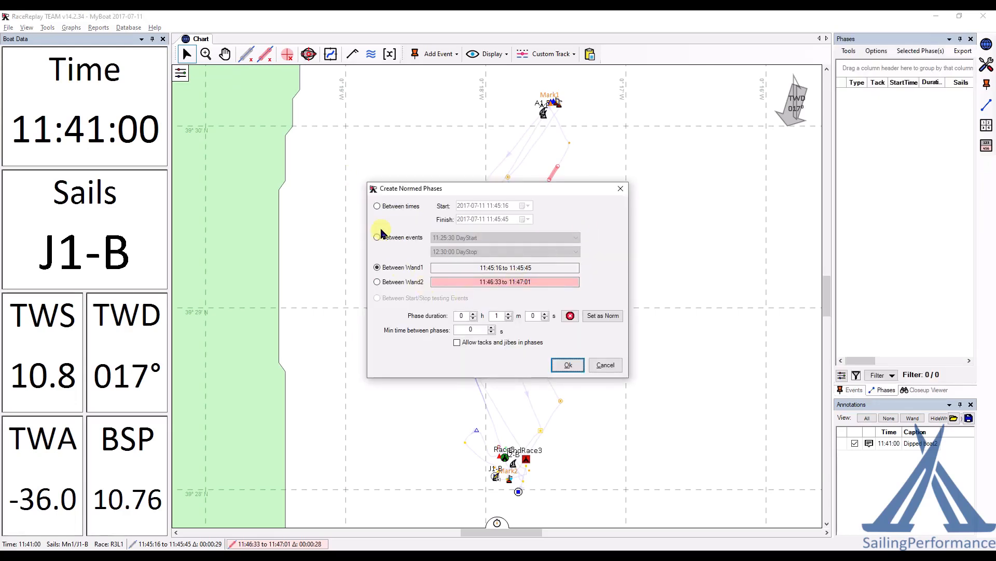
left_click(378, 236)
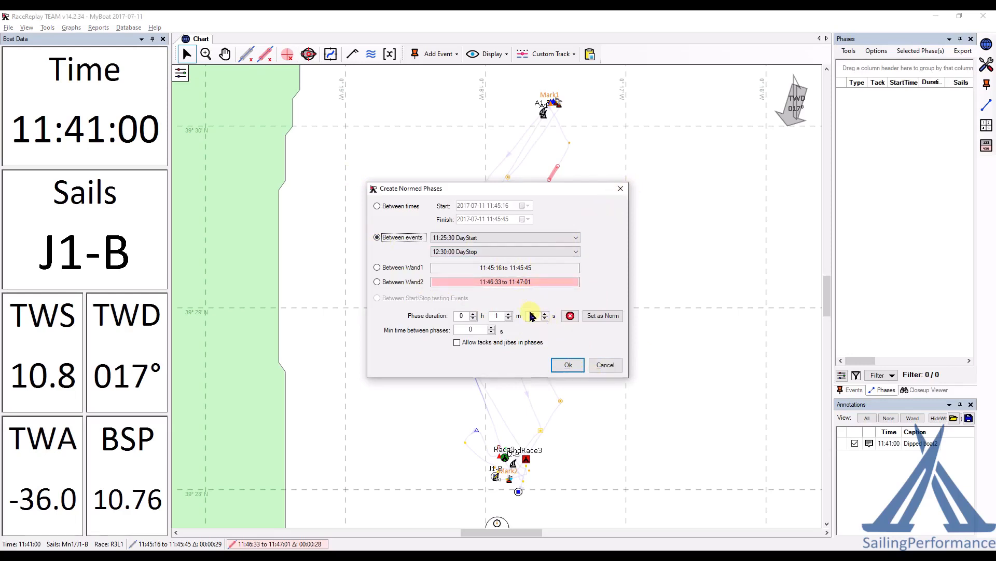
left_click(571, 364)
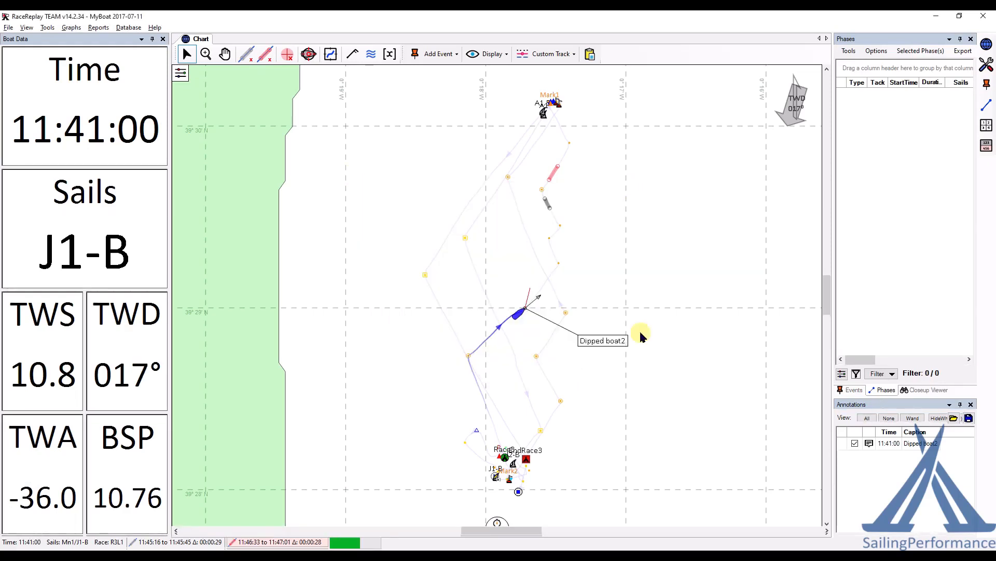
left_click(572, 426)
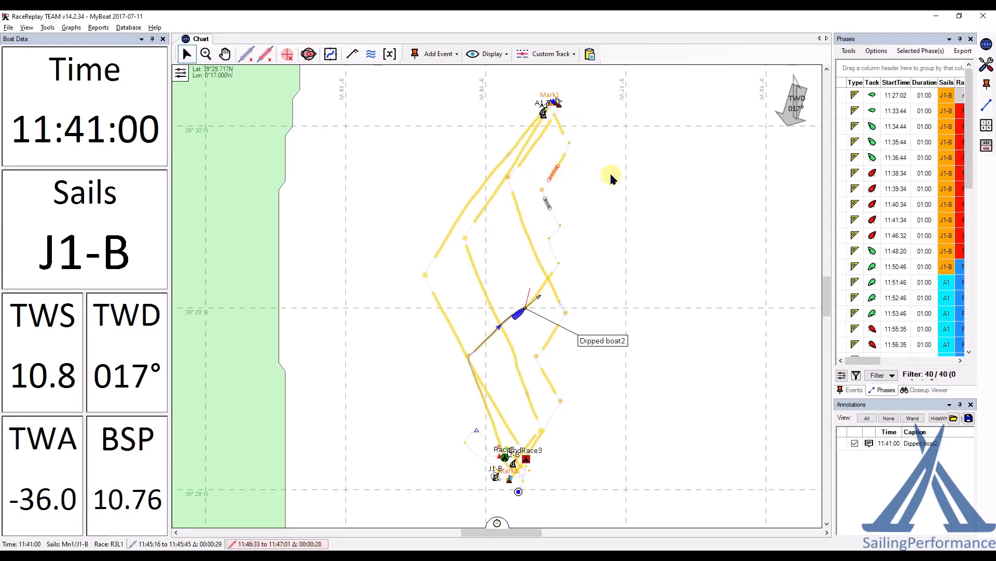
left_click(281, 51)
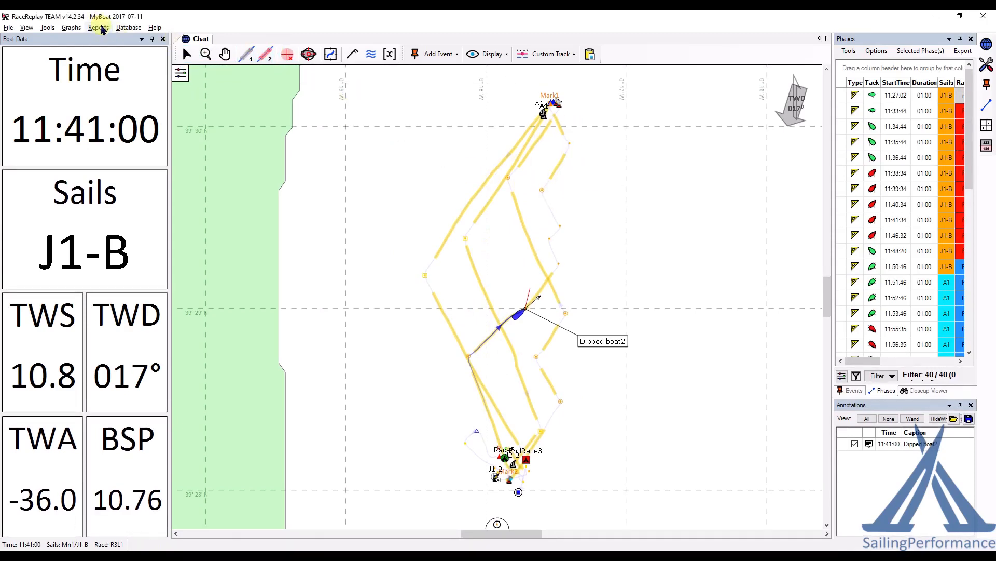
- Plot the upwind VMG graph from averages of the selected phases and enlarge it by closing Annotations and narrowing Phases
left_click(67, 29)
mouse_move(130, 120)
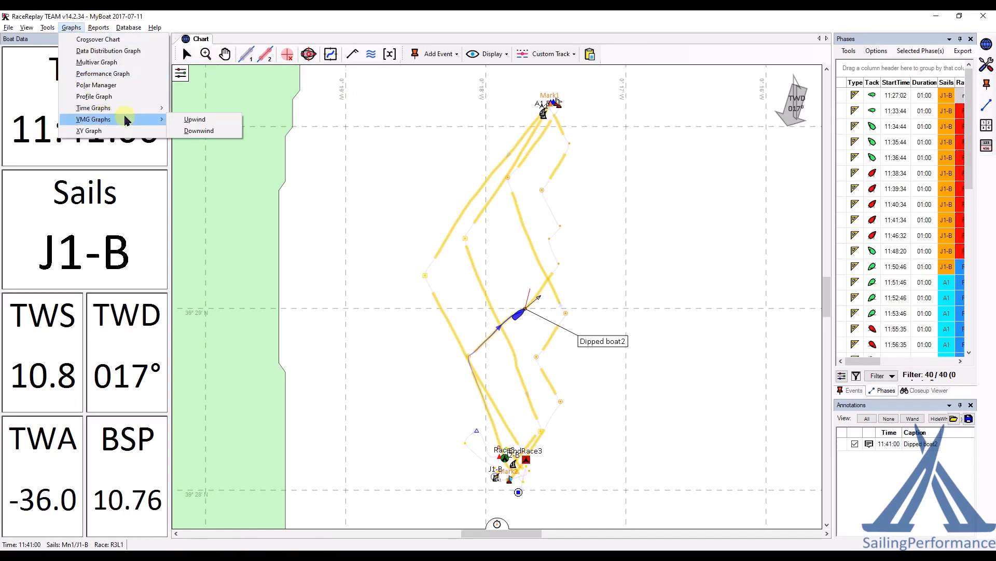
left_click(205, 124)
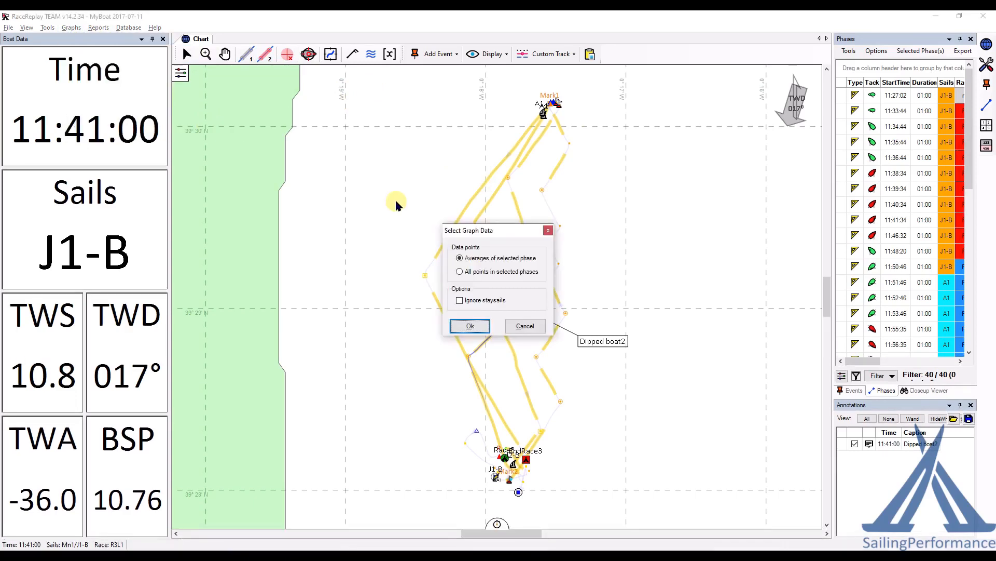
left_click(470, 326)
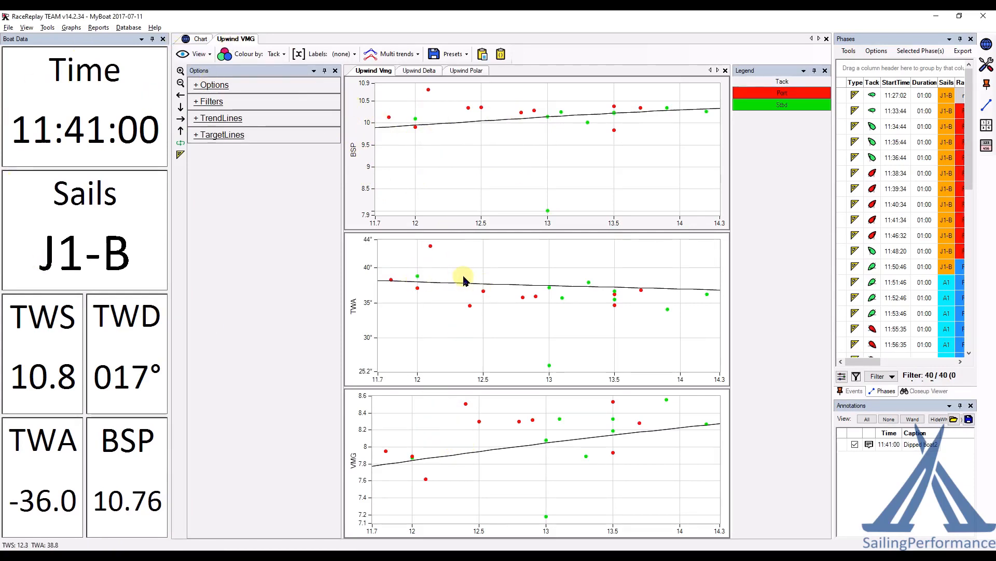
left_click(971, 406)
left_click_drag(834, 360, 862, 360)
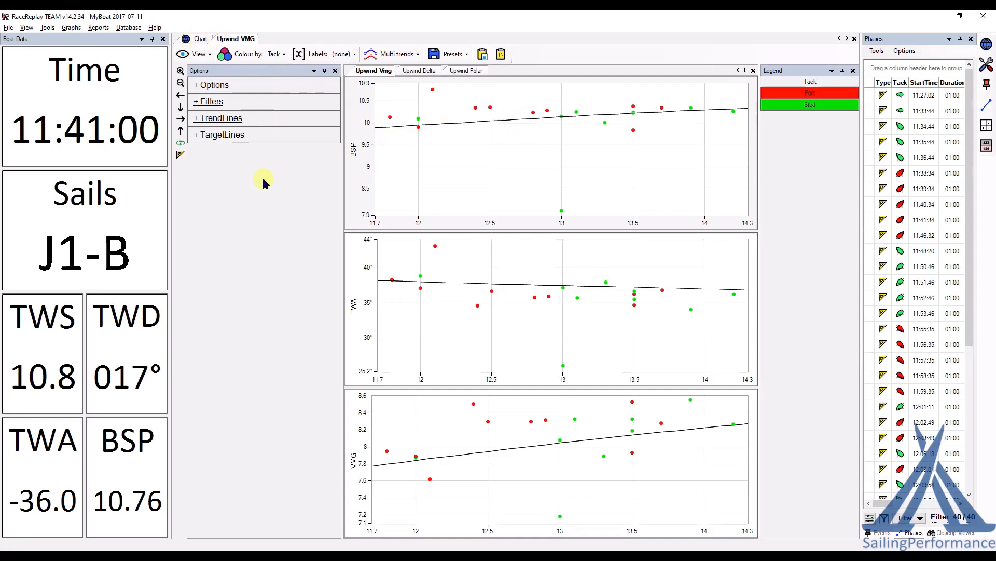
- Plot the phases over the boat's polar curves in PolarManager and zoom in on the polar diagram
left_click(196, 39)
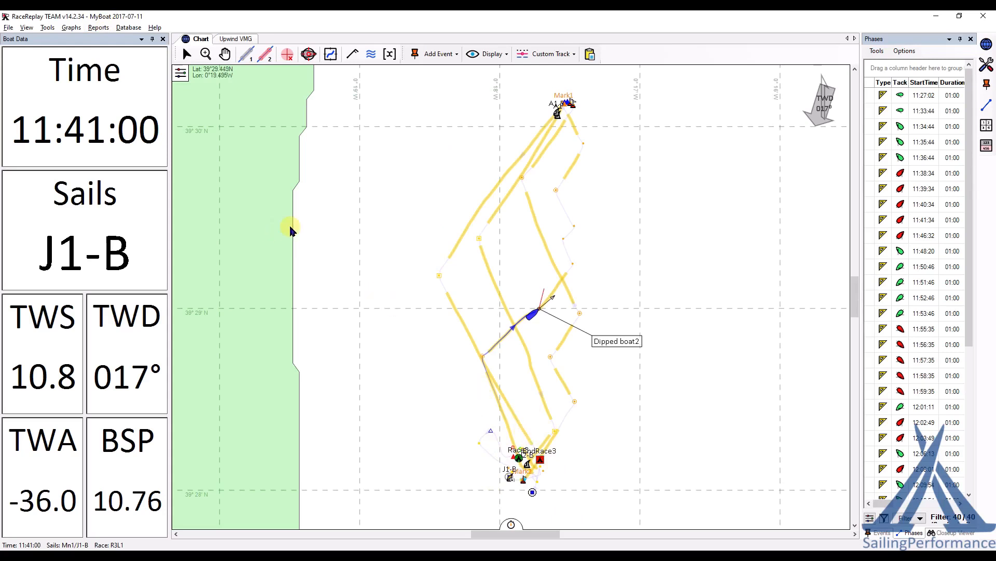
left_click(99, 27)
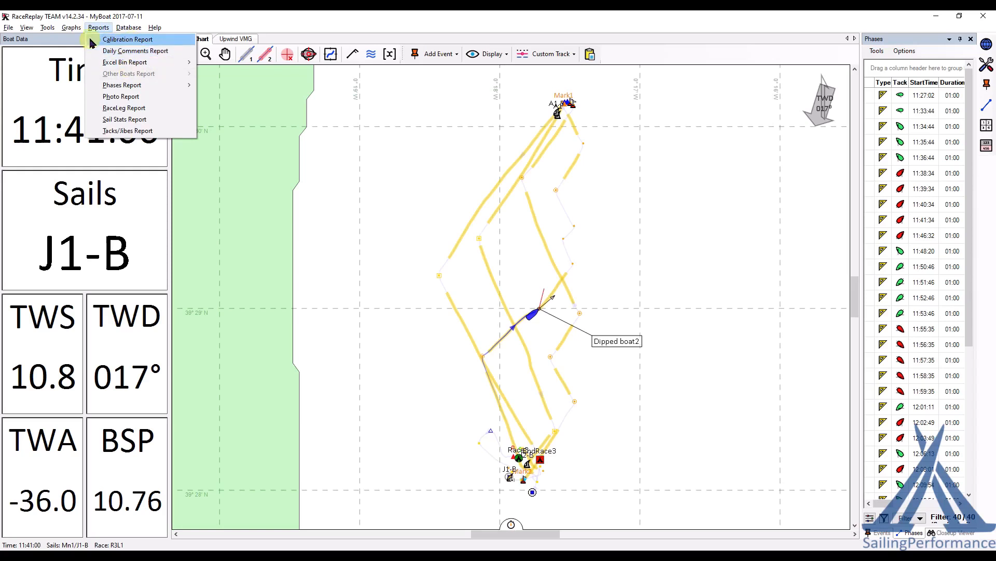
mouse_move(76, 31)
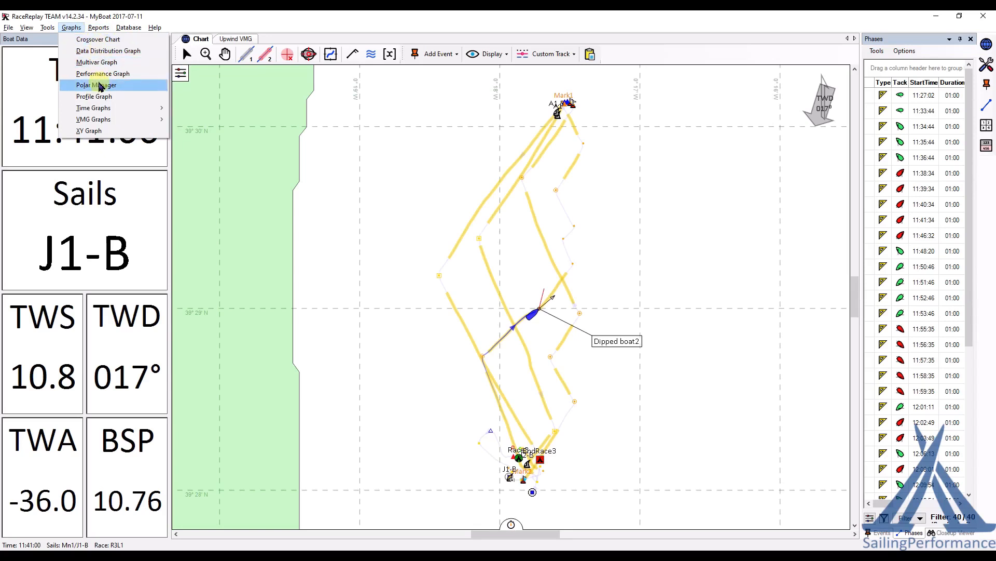
left_click(93, 85)
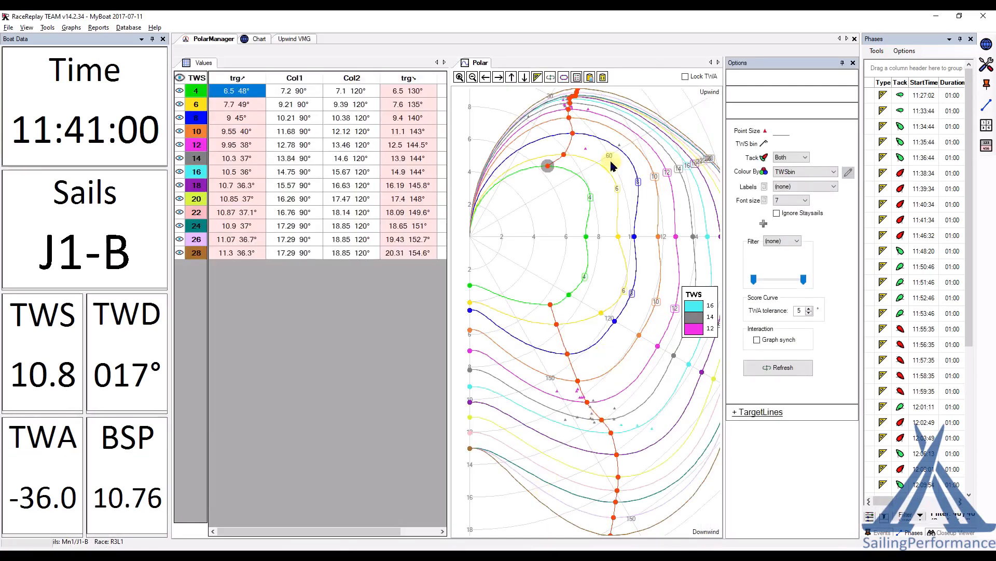
left_click_drag(592, 150, 587, 192)
scroll(589, 193, "up", 1)
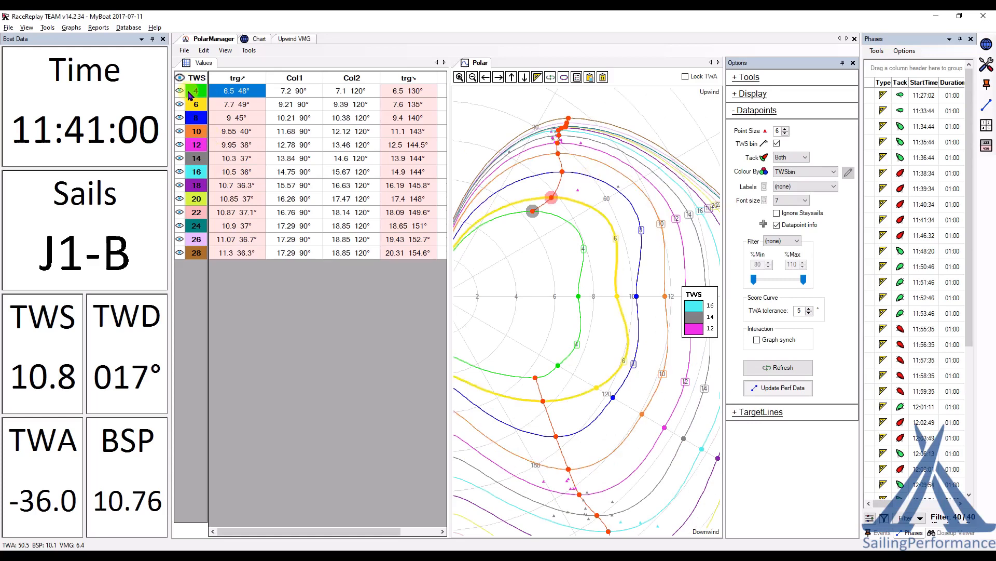
- Hide all wind-speed curves except TWS 12 and inspect the details of the 11:41:34 upwind datapoint
left_click(180, 78)
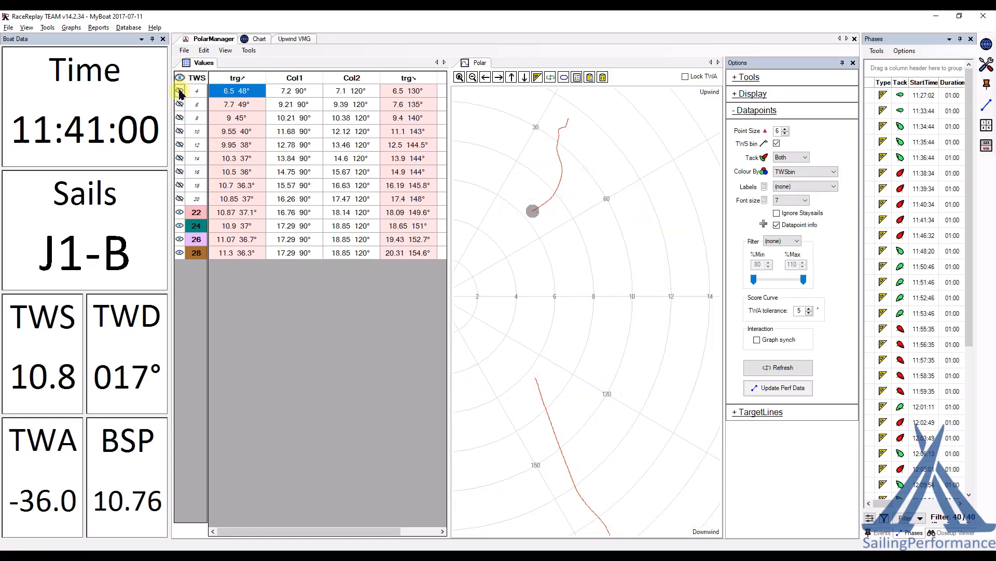
left_click(179, 145)
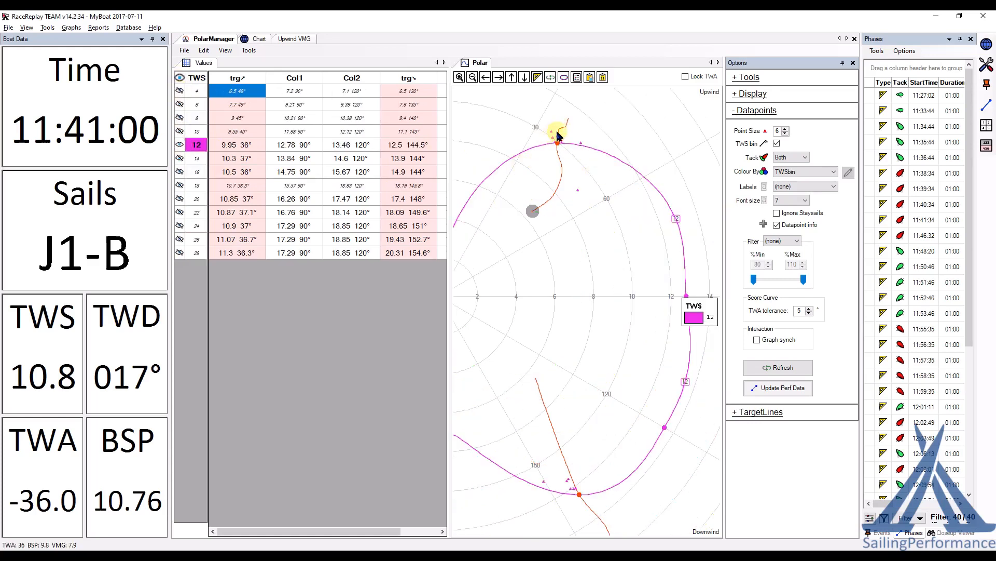
mouse_move(558, 139)
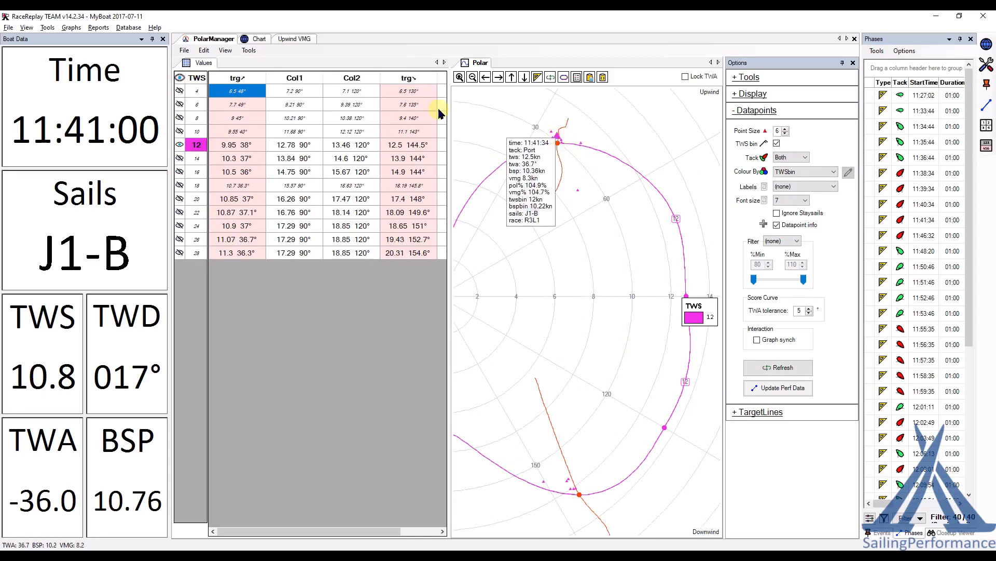
- Collapse the Boat Data and Phases panes to enlarge the workspace, and return to the chart
left_click(259, 39)
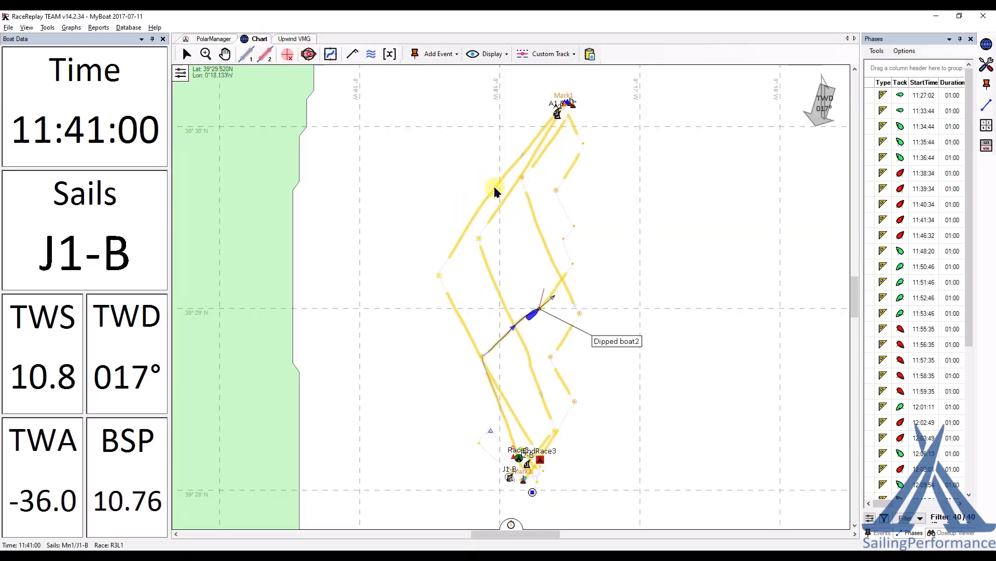
left_click(214, 38)
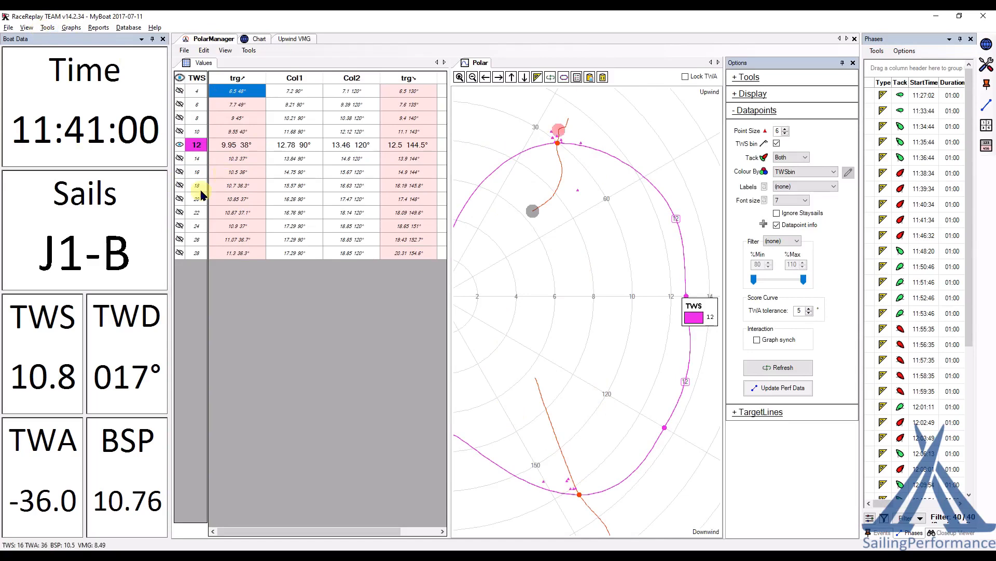
left_click(153, 40)
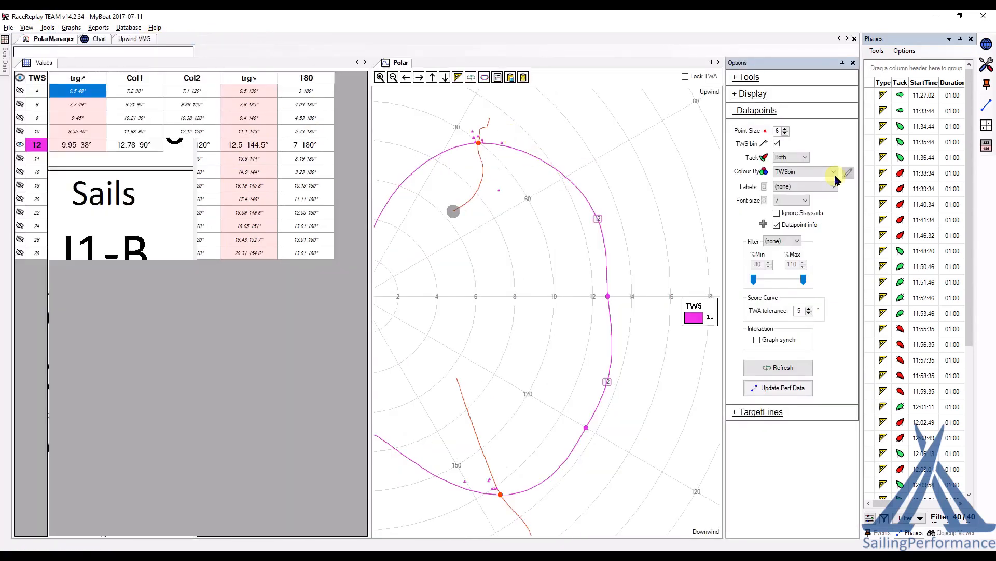
left_click(960, 40)
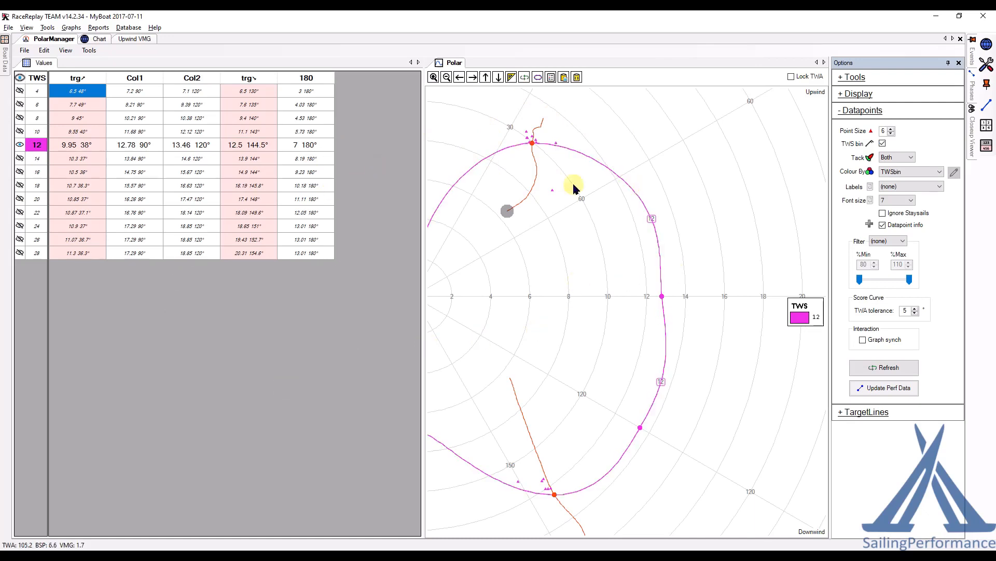
left_click(103, 41)
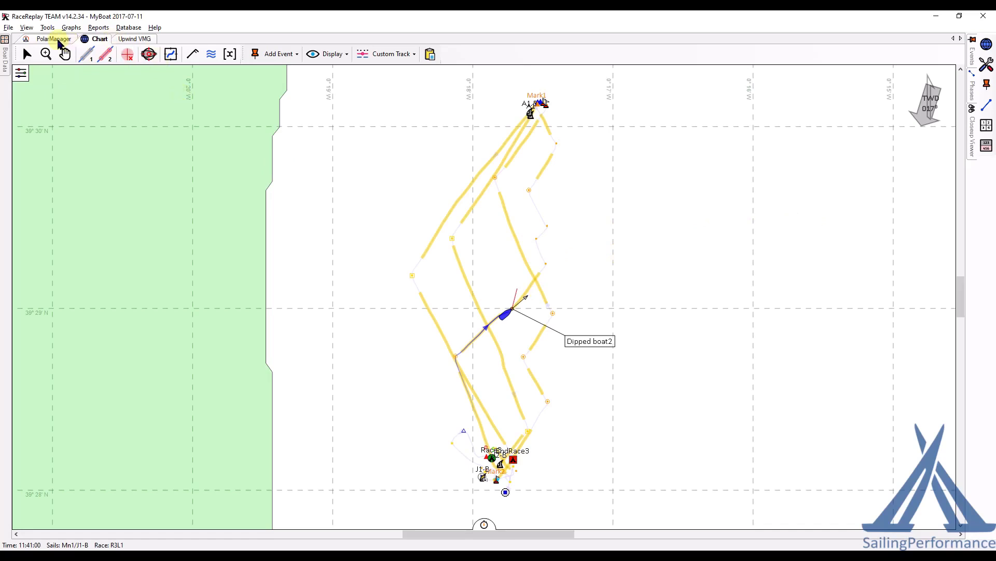
left_click(54, 39)
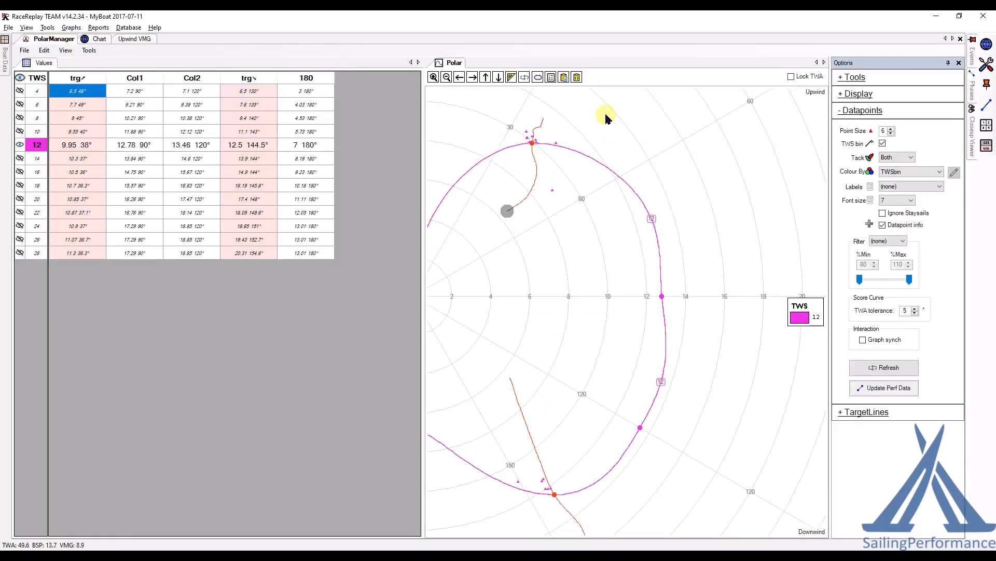
left_click(96, 39)
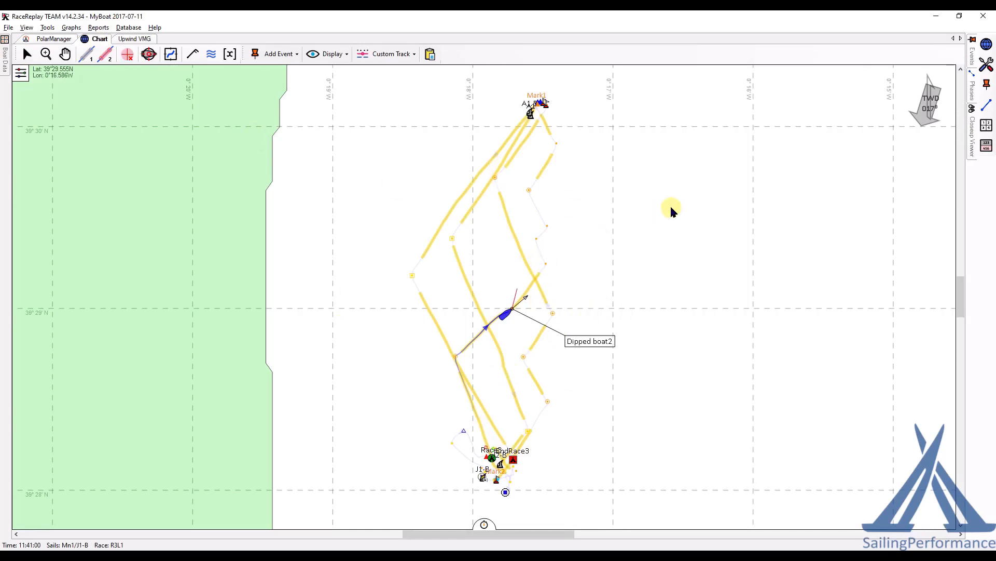
left_click(141, 30)
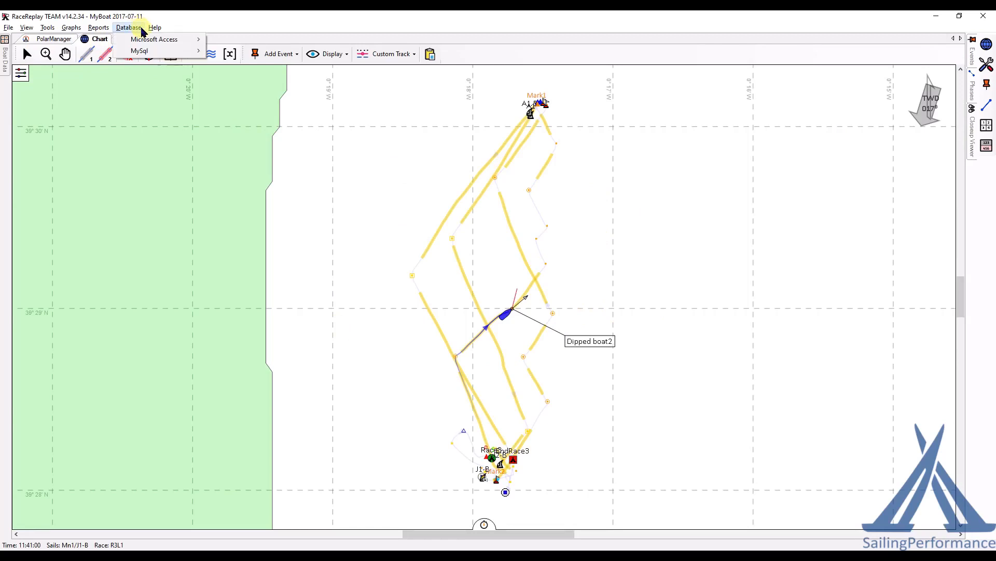
mouse_move(148, 41)
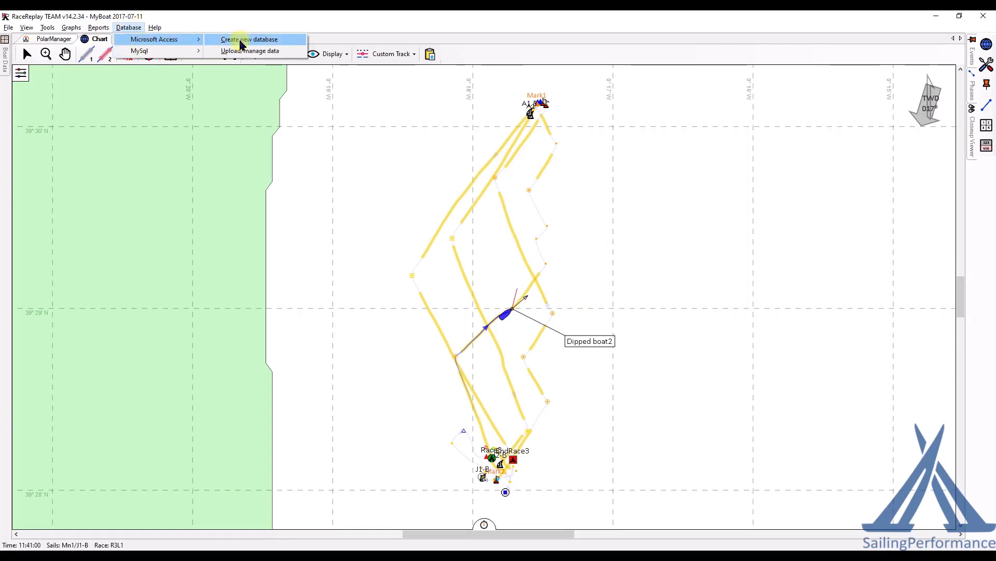
left_click(334, 178)
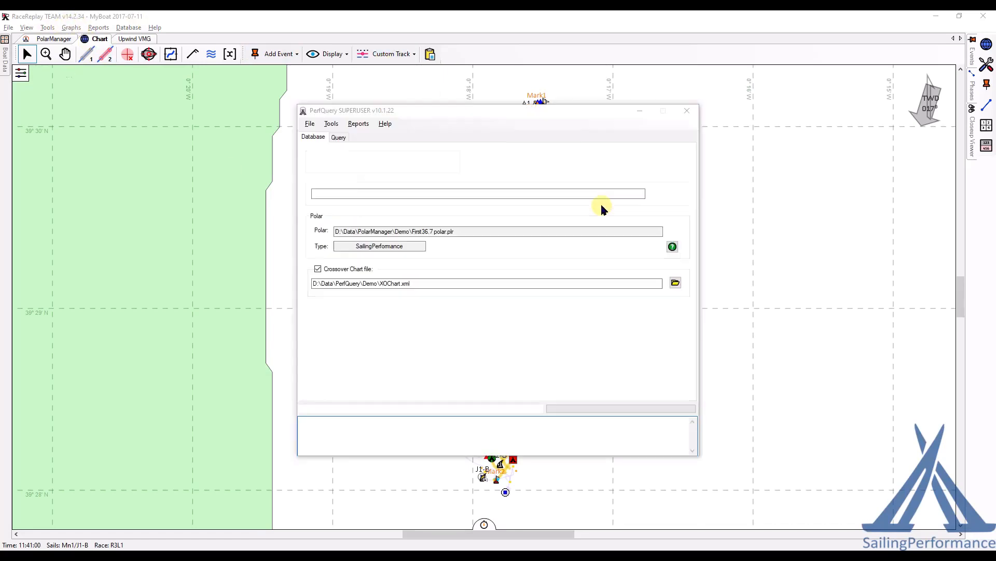
- Switch to PerfQuery, count the database phases for the single boat MyBoat without a date filter, and run the query
left_click(937, 16)
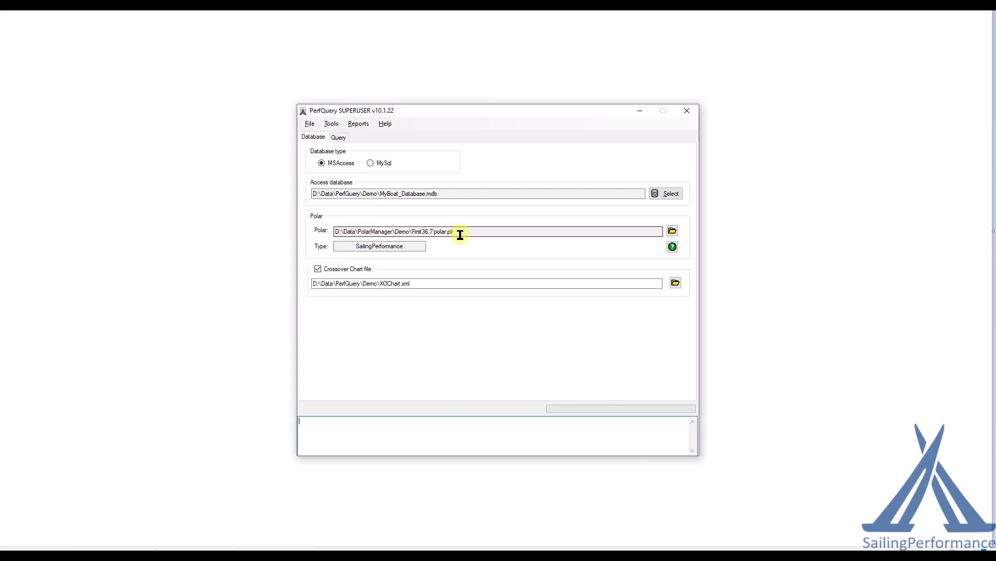
left_click(337, 138)
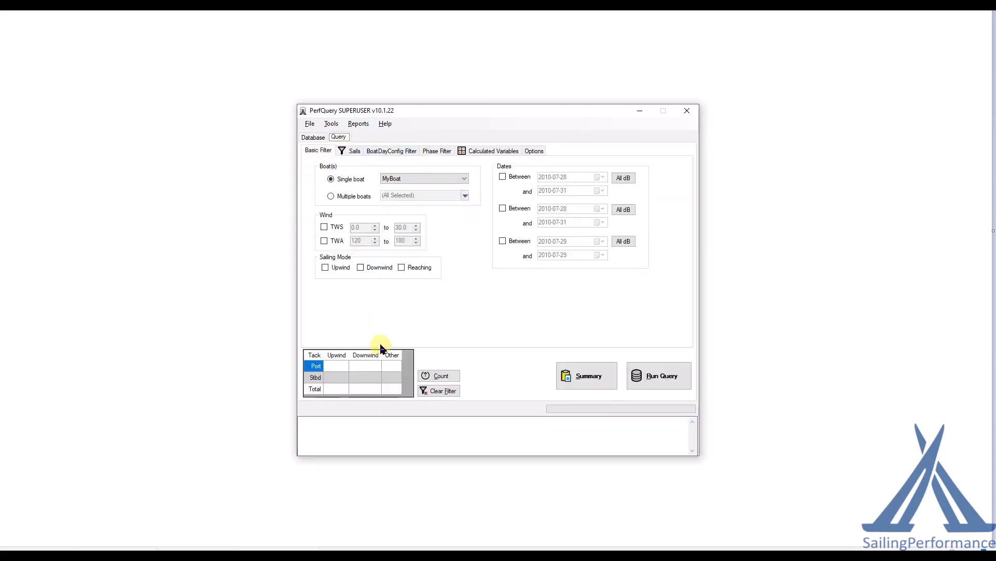
left_click(502, 177)
left_click(503, 177)
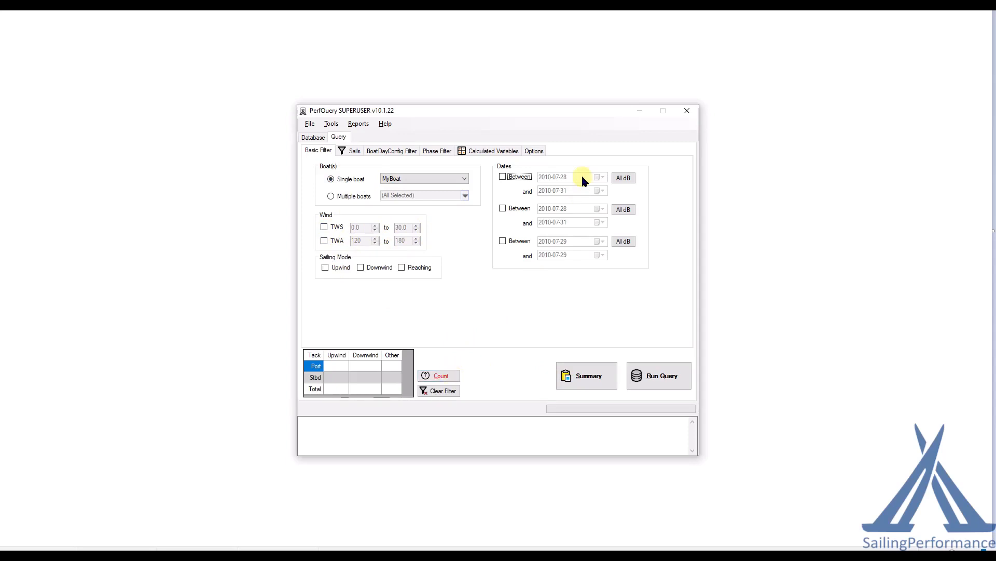
left_click(439, 376)
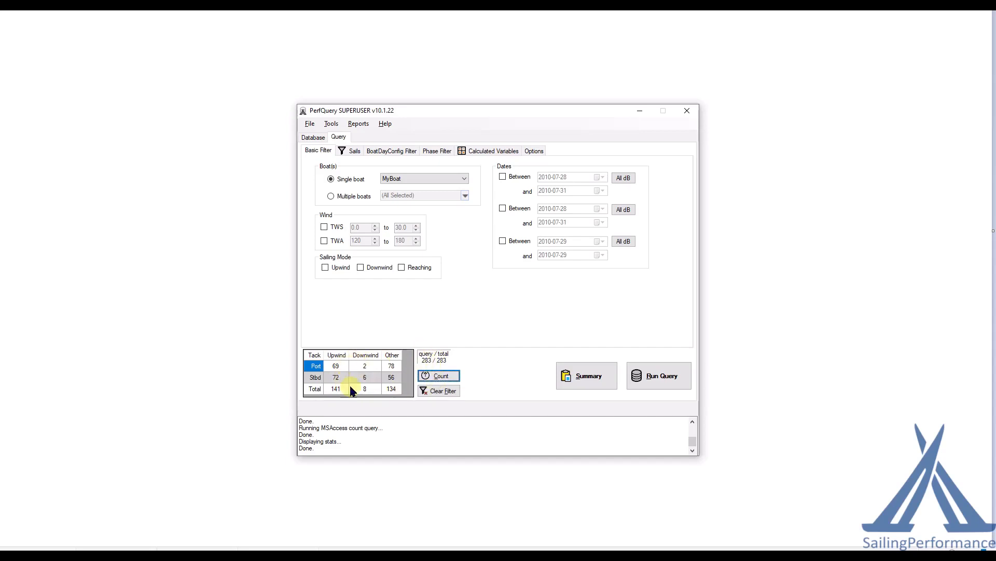
left_click(653, 376)
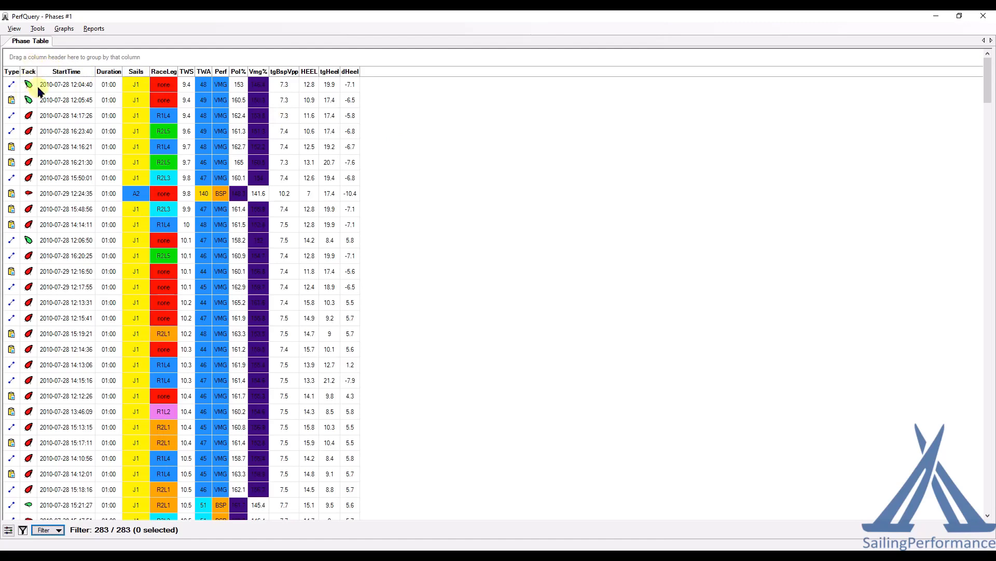
scroll(110, 245, "down", 2)
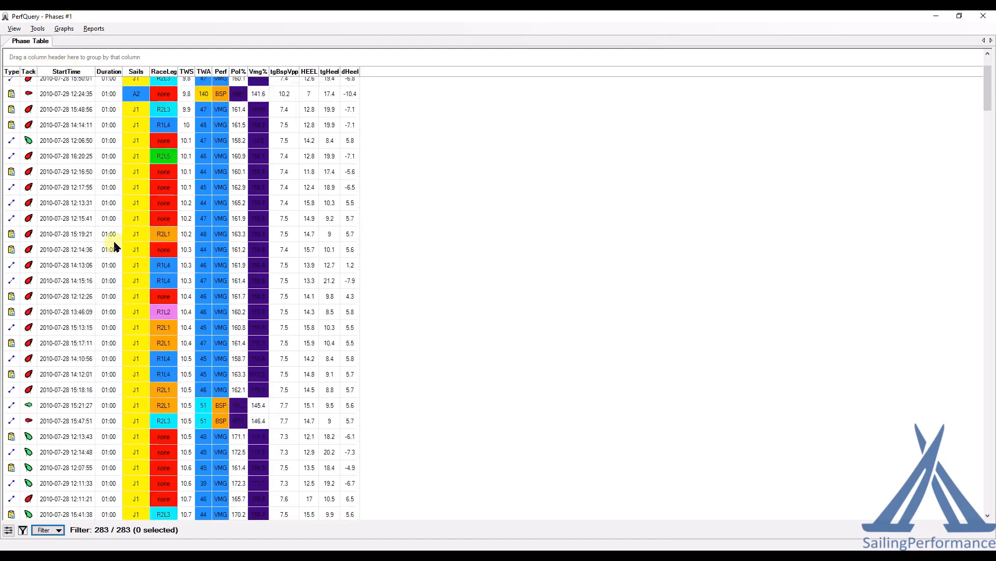
scroll(115, 246, "up", 2)
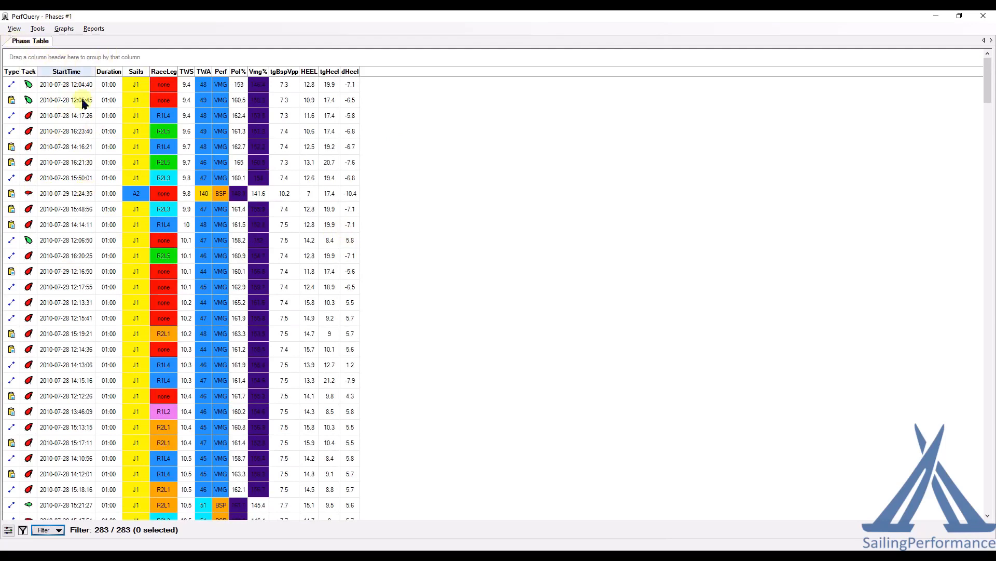
scroll(74, 177, "down", 2)
scroll(76, 180, "down", 7)
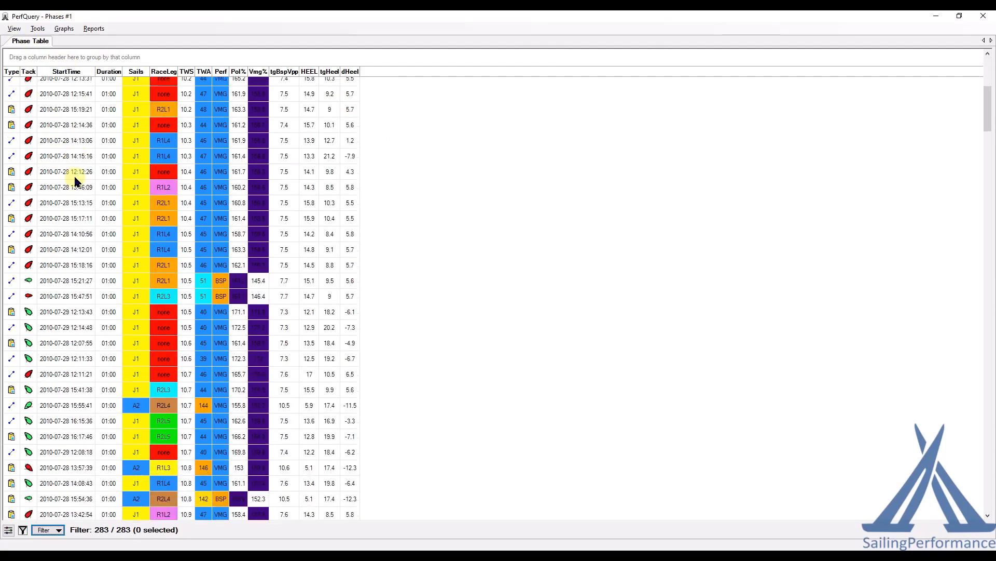
left_click(67, 388)
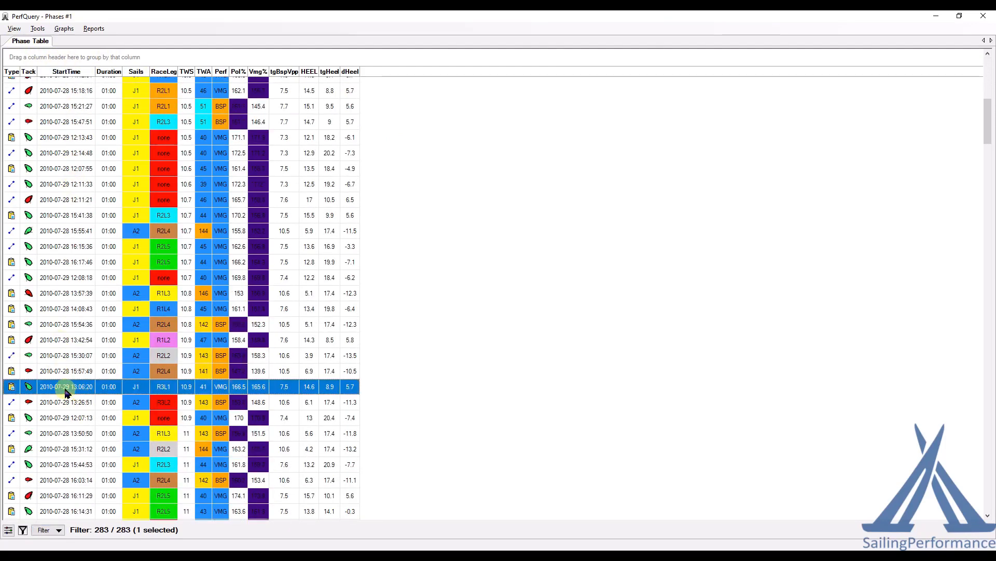
scroll(94, 231, "up", 2)
left_click(82, 166)
scroll(176, 150, "up", 3)
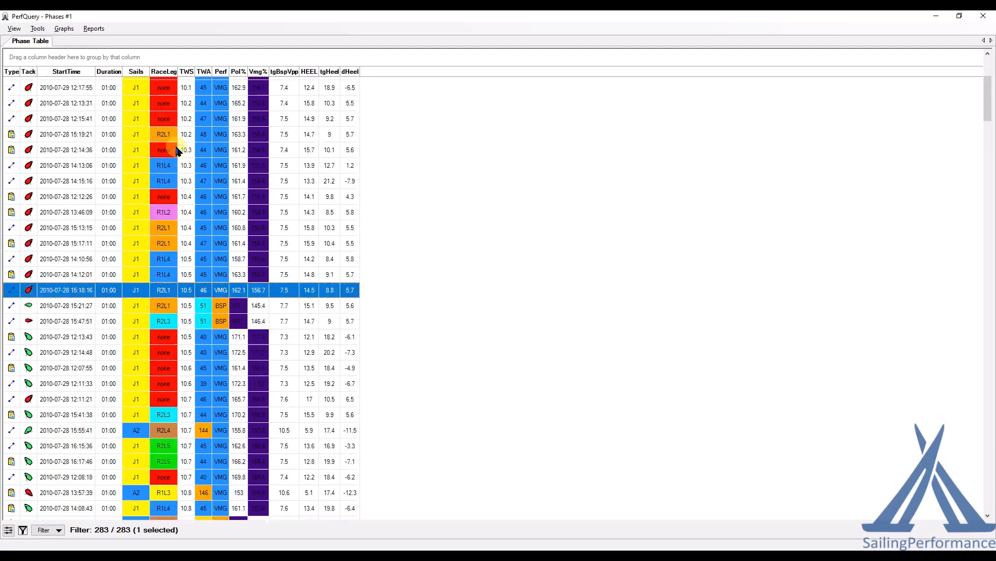
scroll(176, 150, "up", 2)
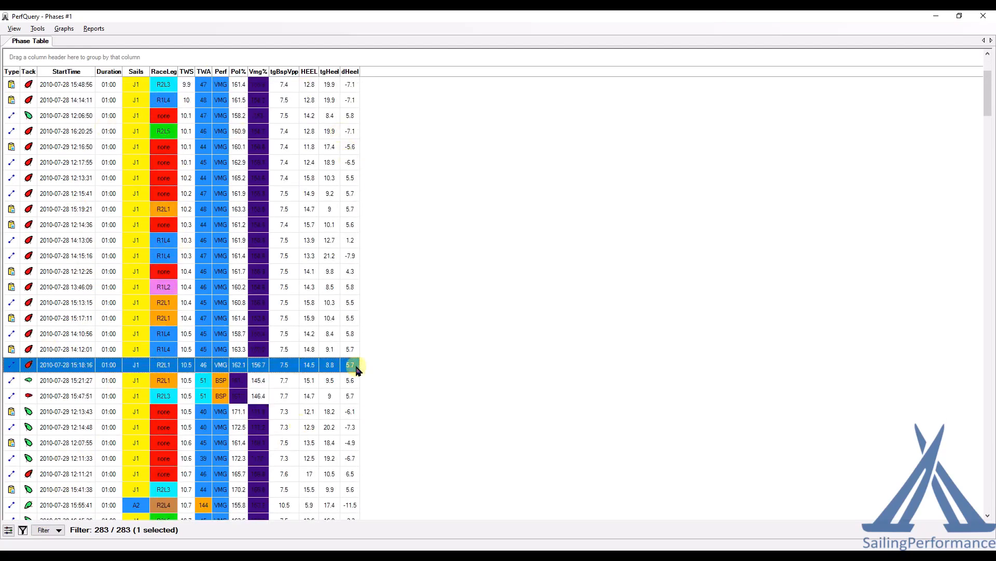
left_click(59, 532)
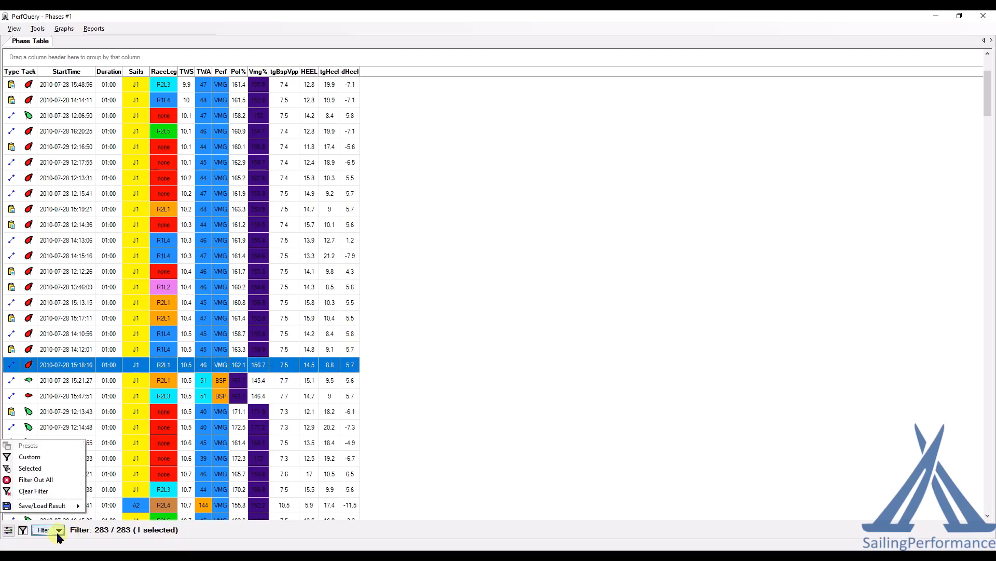
left_click(524, 370)
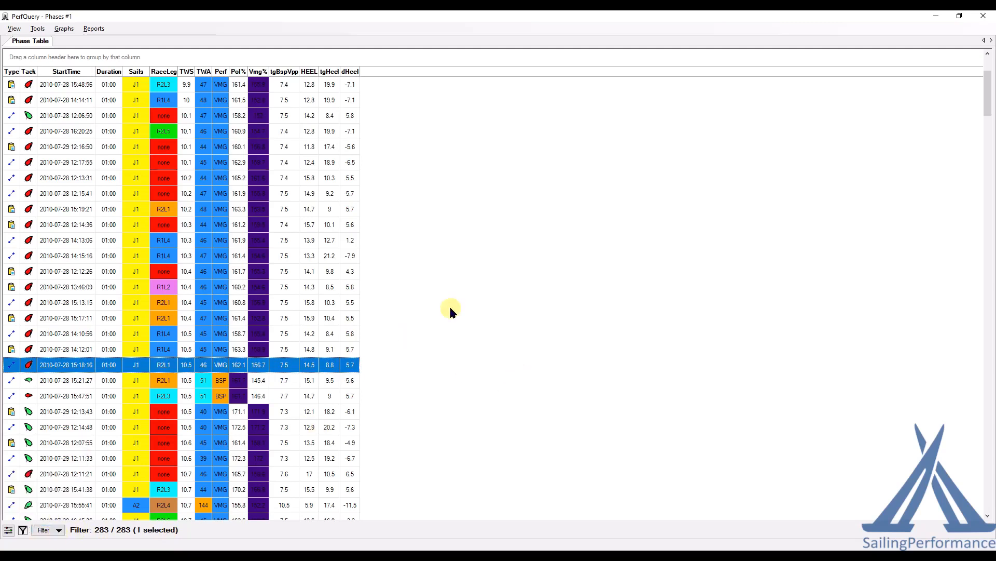
- Plot the upwind VMG graph of the queried phases and colour its points by Sail
left_click(65, 29)
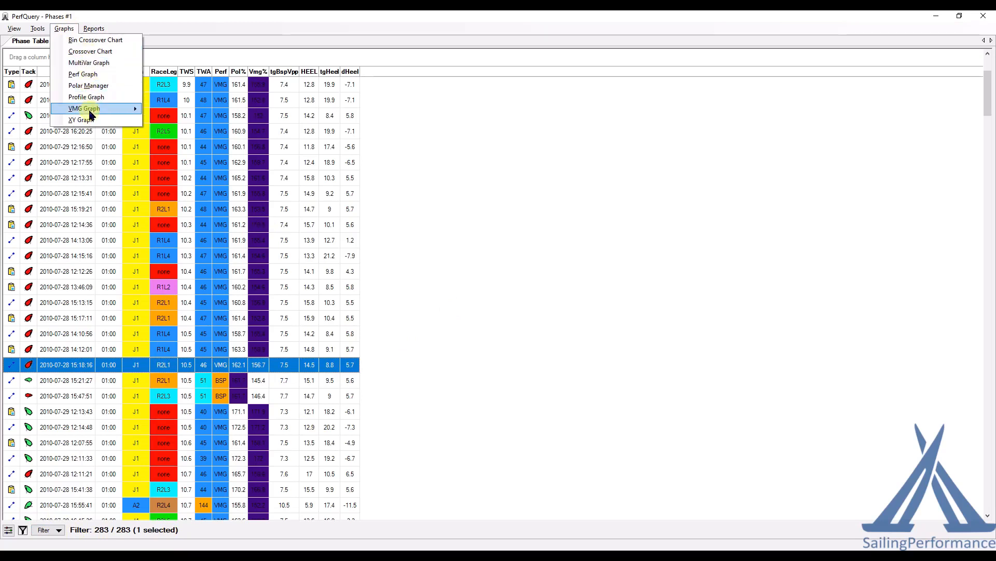
mouse_move(93, 111)
left_click(155, 120)
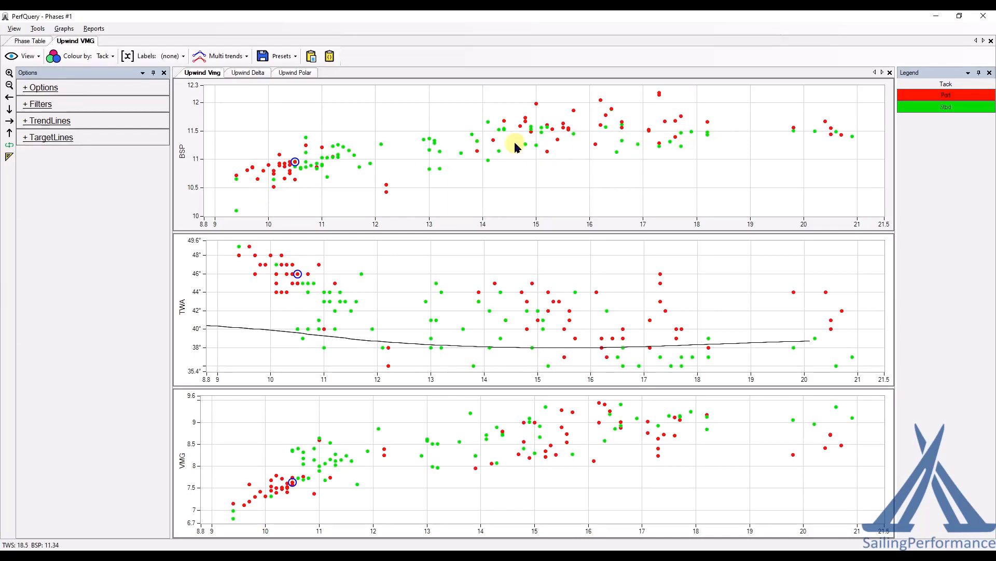
left_click(106, 57)
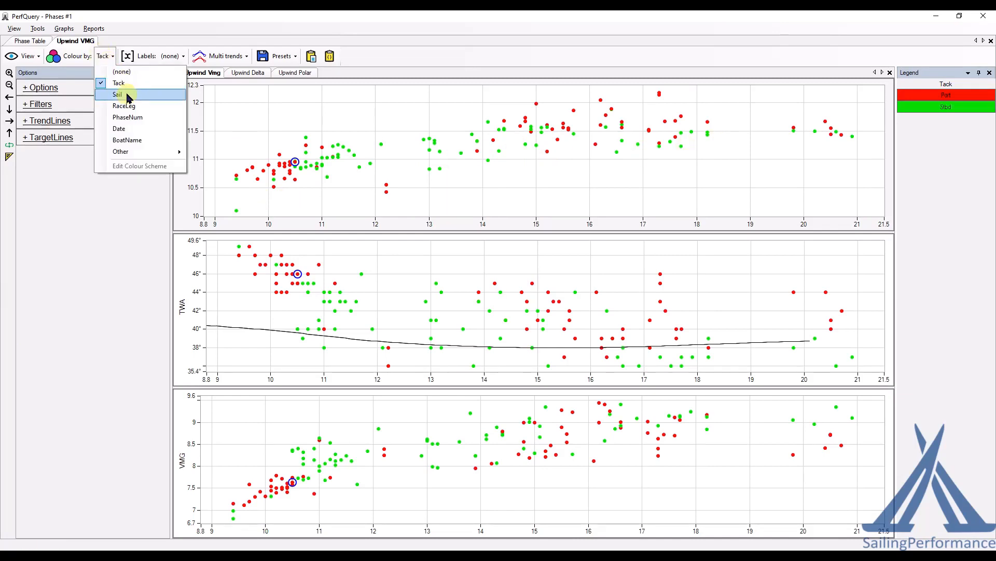
left_click(127, 91)
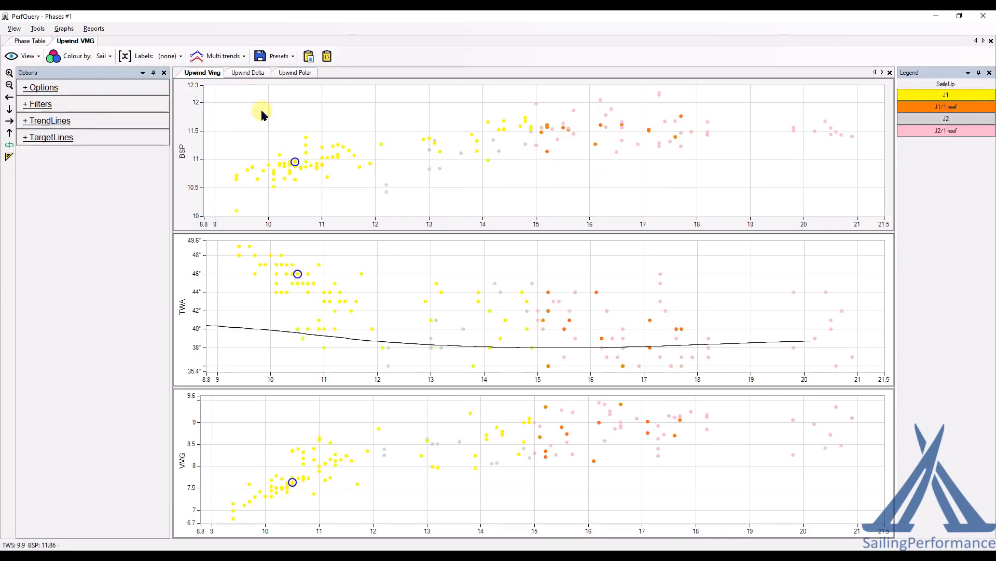
- Add multi trend lines by Sail to the upwind VMG graphs, using the Splines fit with order 2 and at least 3 points per line
left_click(235, 57)
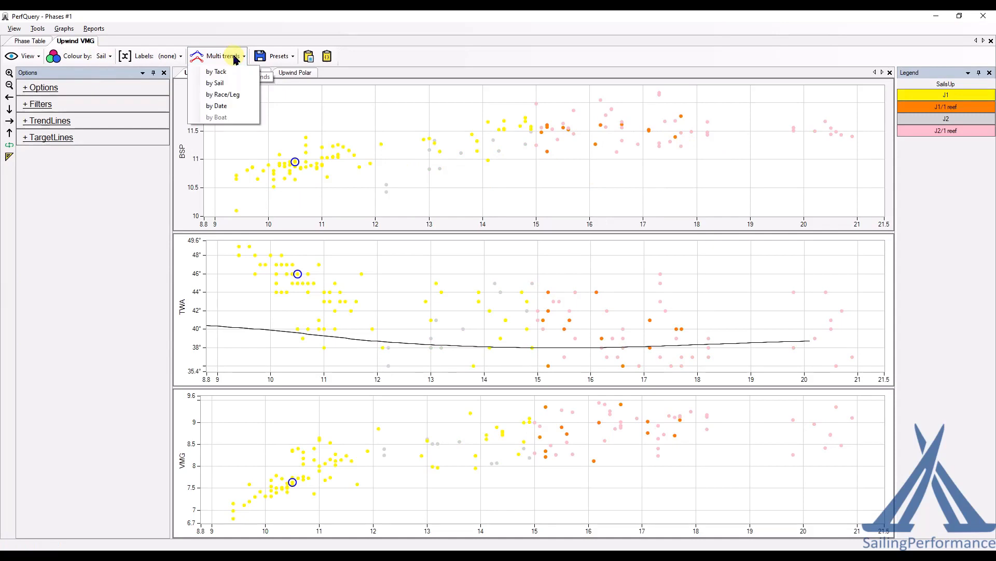
left_click(236, 85)
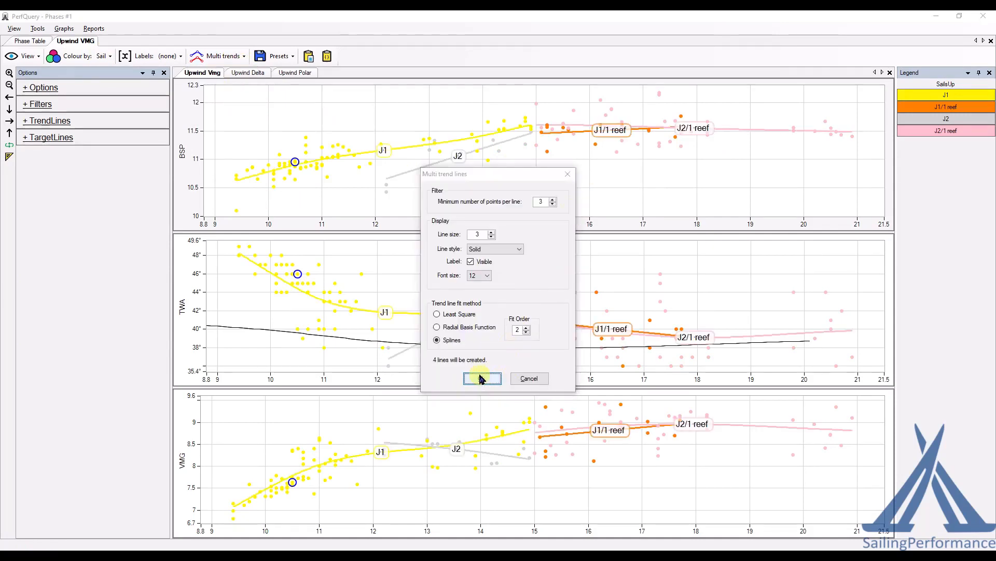
left_click(479, 378)
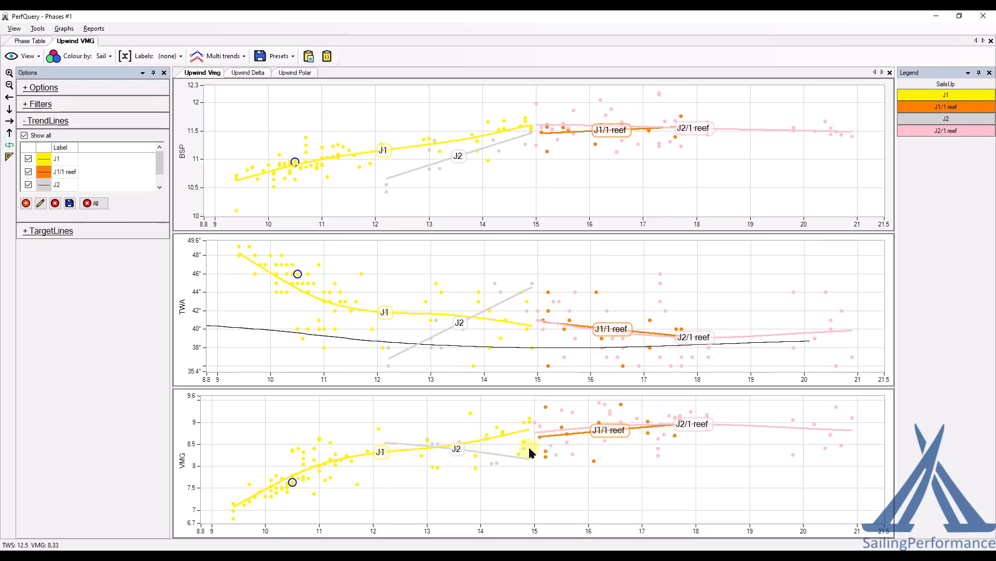
- Look through the available report types and open the Polar Manager graph for the queried phases
left_click(94, 29)
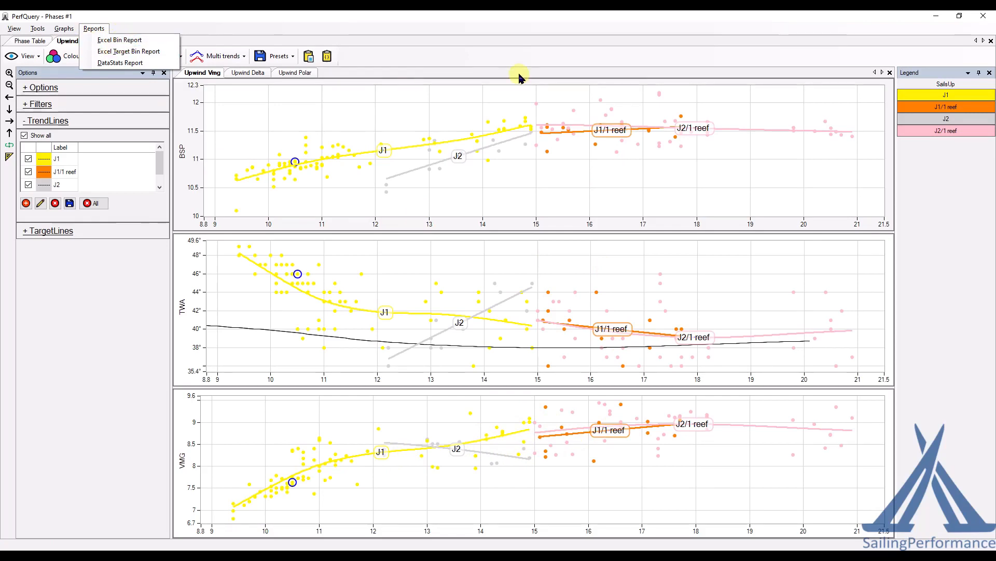
left_click(444, 51)
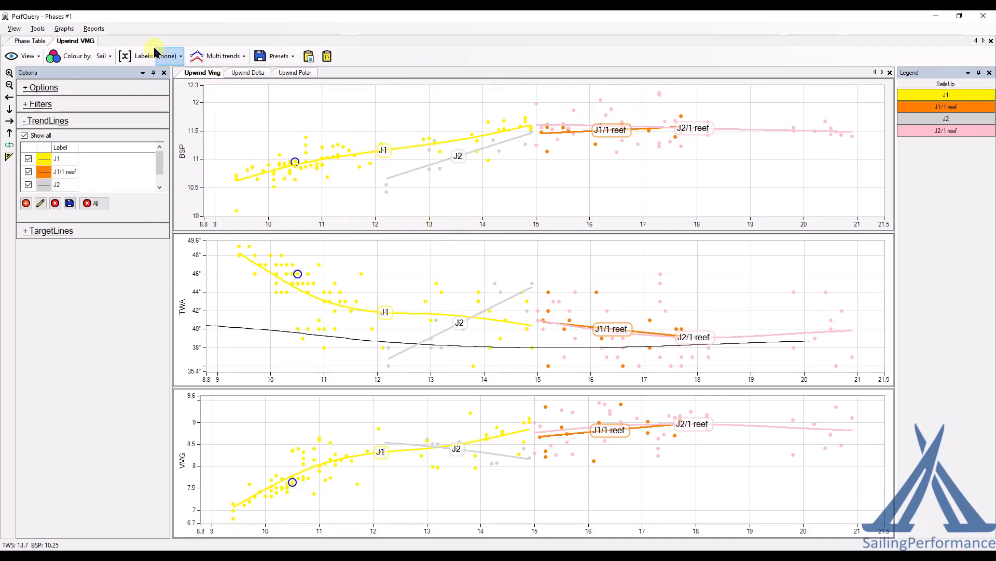
left_click(60, 28)
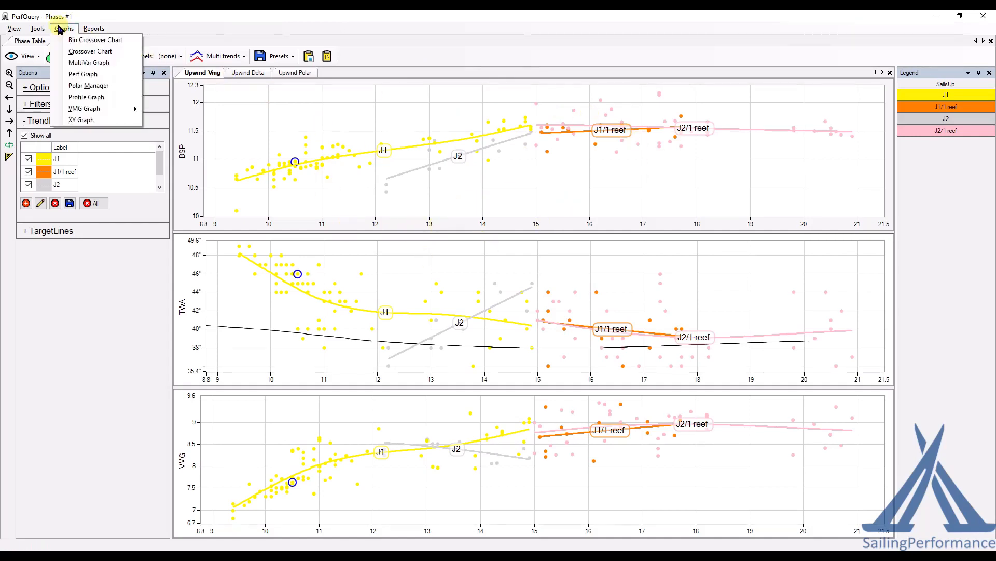
left_click(82, 88)
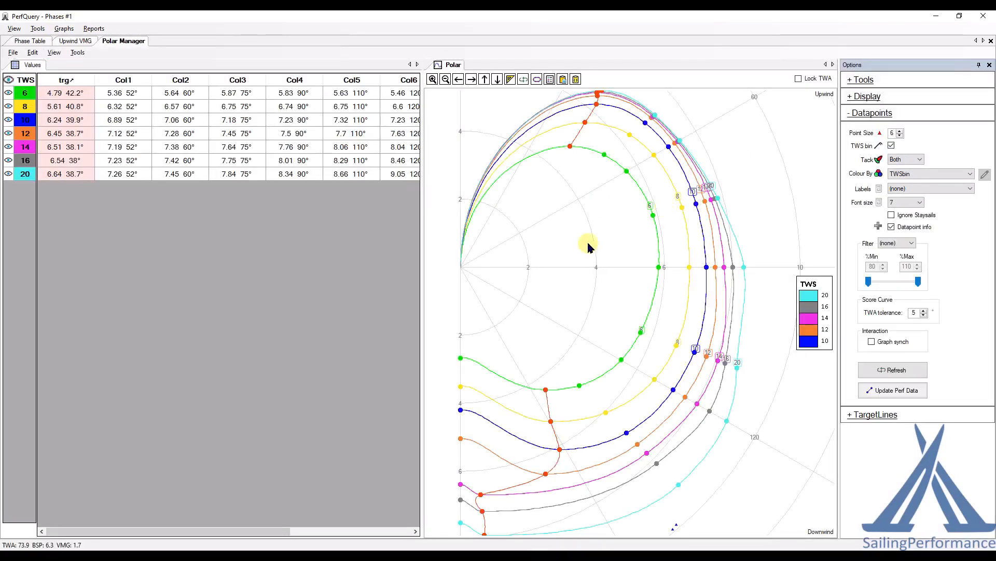
- Compare the upwind target values in the Polar Manager table with the Upwind VMG trend graphs
left_click(314, 174)
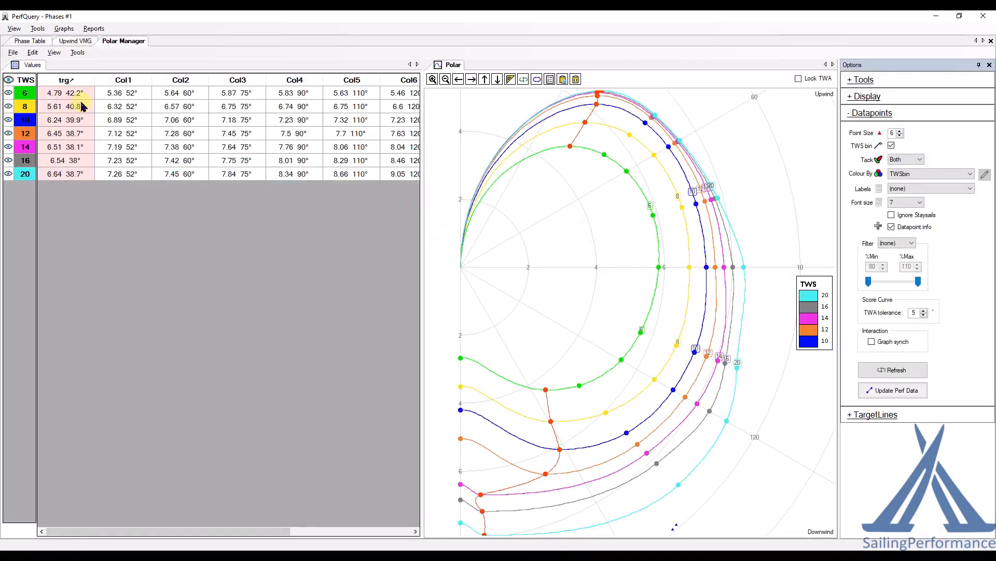
left_click(68, 42)
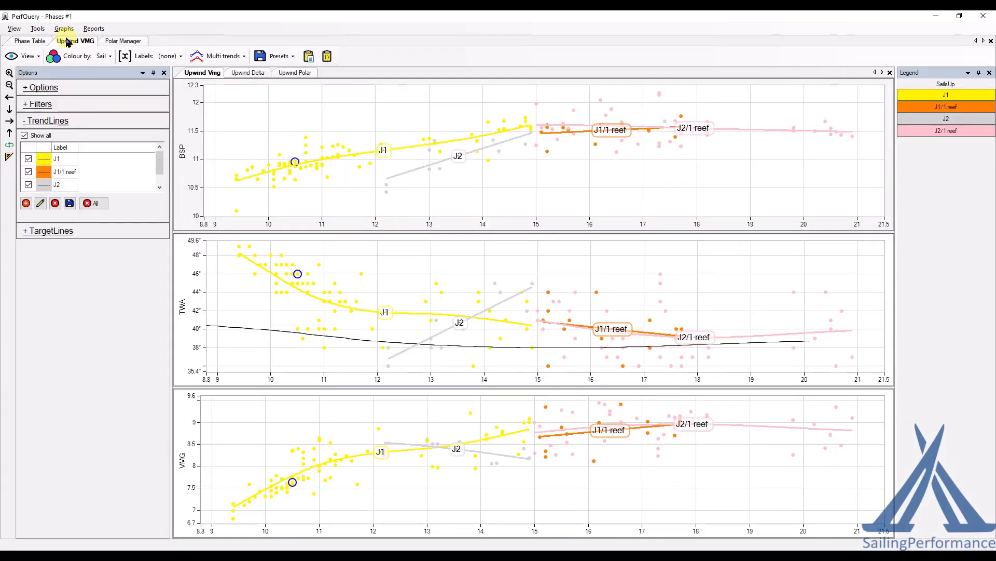
left_click(125, 41)
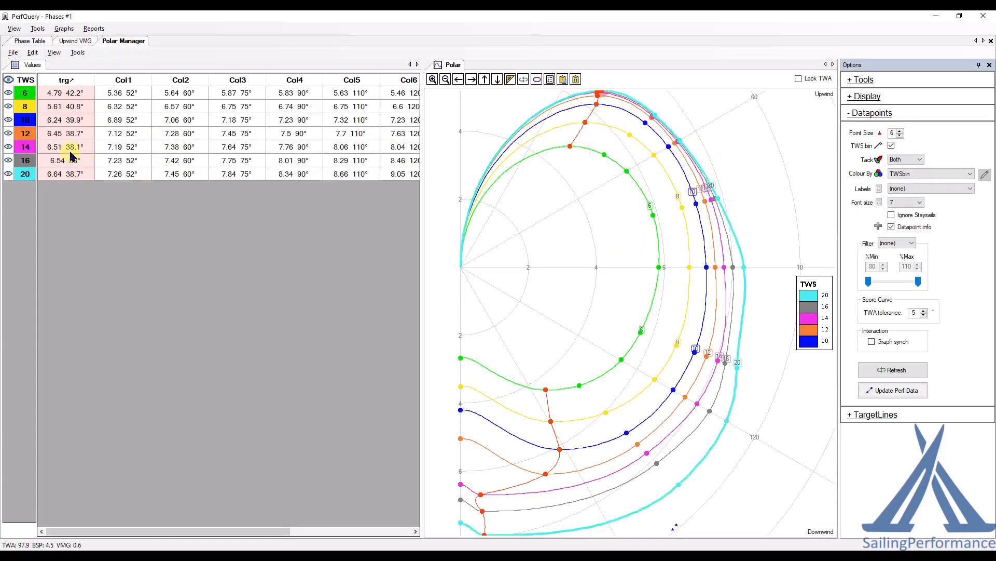
- Hide and show all TWS curves on the polar, and examine the downwind data points against the curves
left_click(10, 79)
left_click(11, 82)
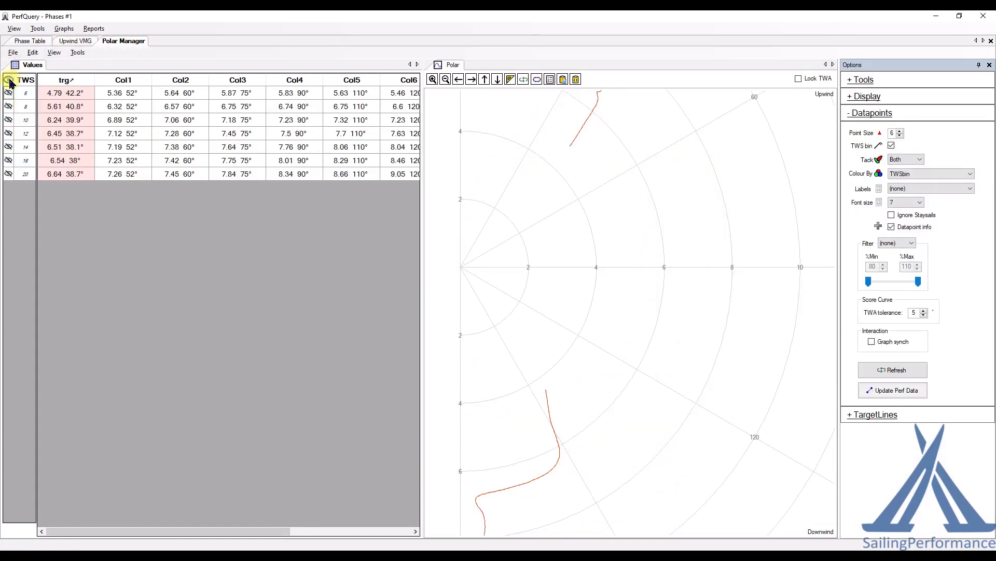
left_click(10, 82)
left_click_drag(590, 379, 569, 264)
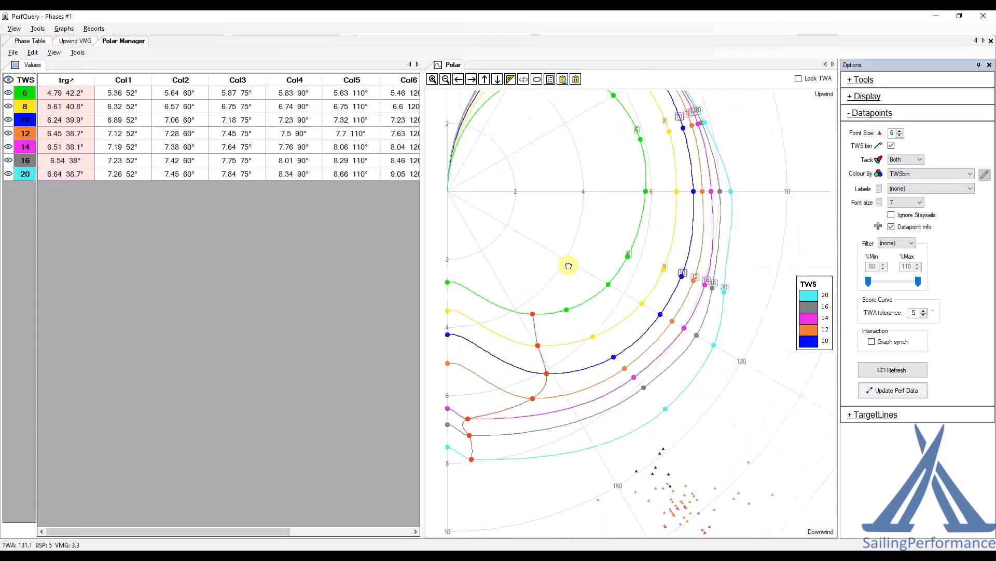
left_click_drag(656, 413, 626, 236)
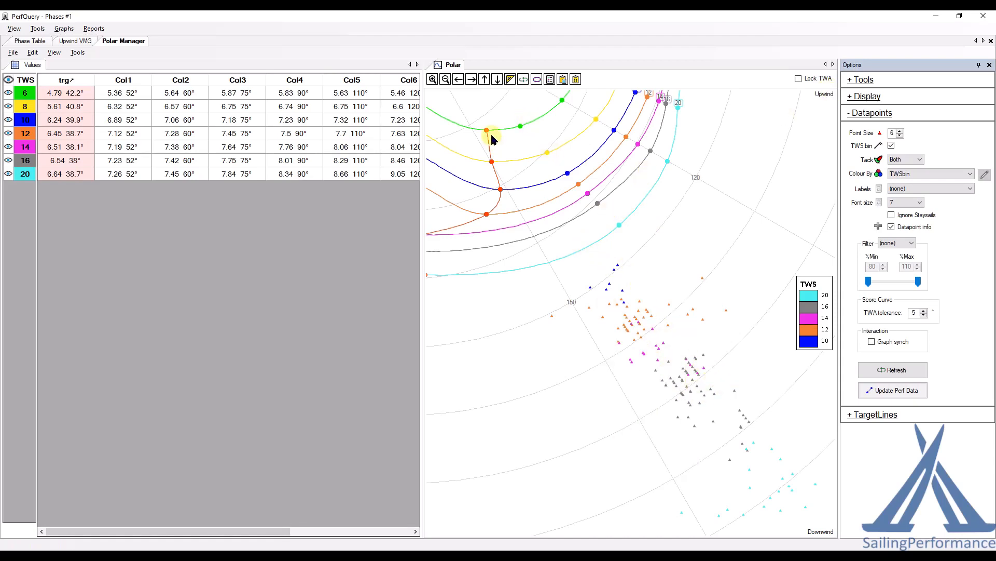
- Return to the phase table, and switch to the maximized browser to view the software prices on the SailingPerformance products page
left_click(31, 41)
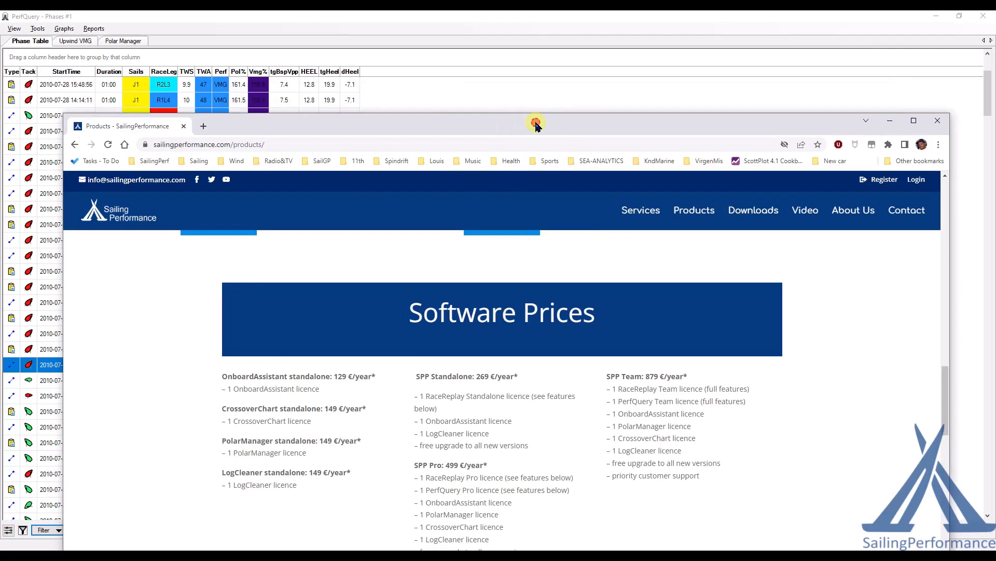
double_click(535, 124)
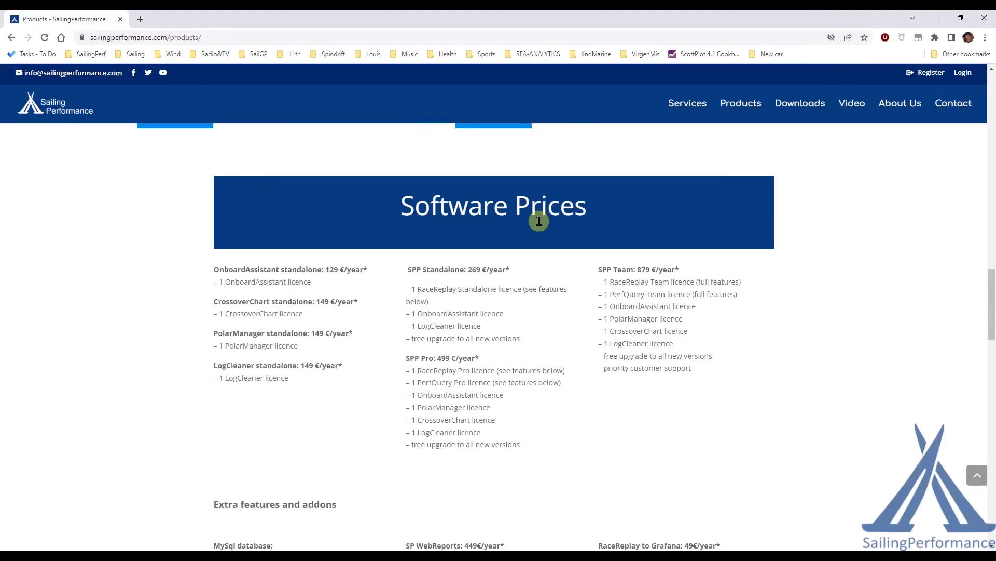
scroll(494, 320, "down", 1)
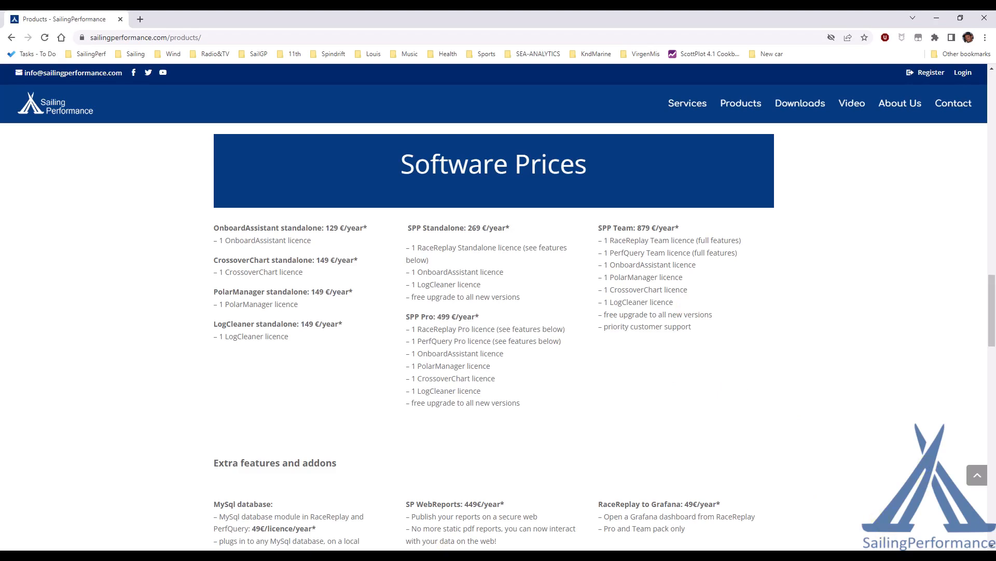
right_click(867, 558)
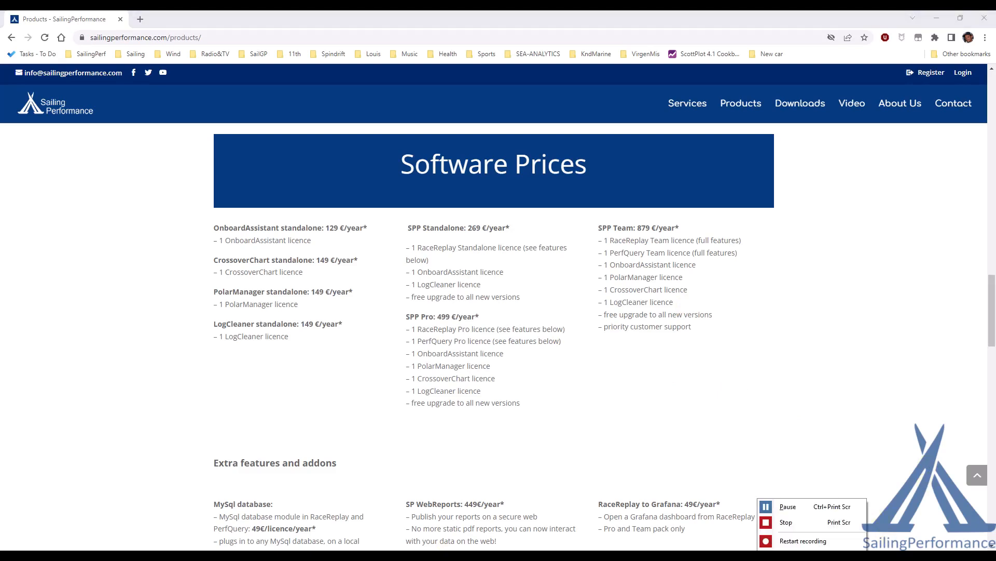